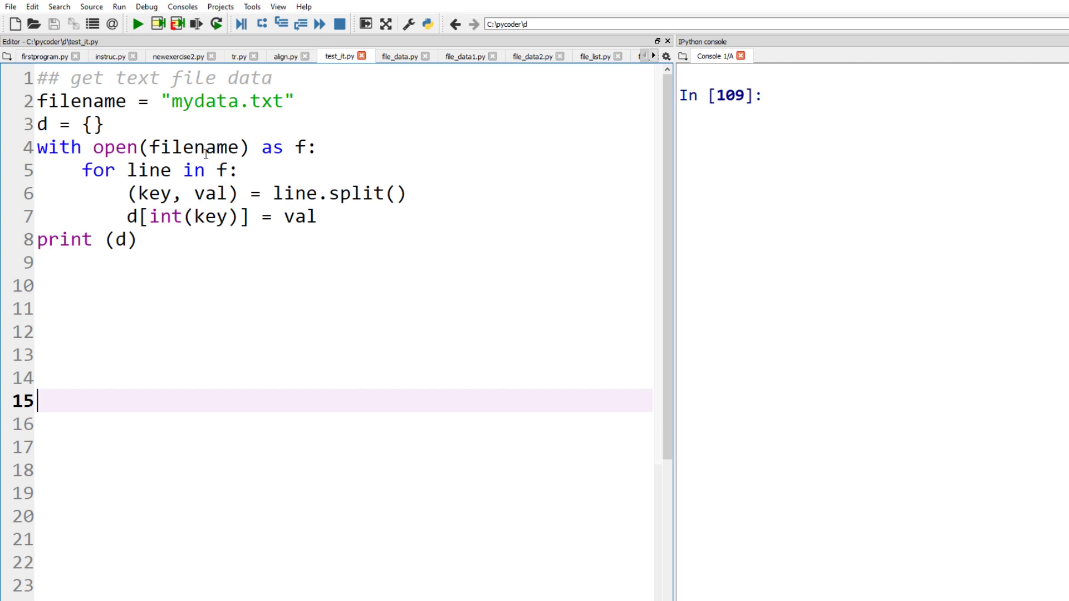
# Step: Run test_it.py to print {1: 'a', 2: 'b', 3: 'c'} from mydata.txt
pyautogui.click(137, 24)
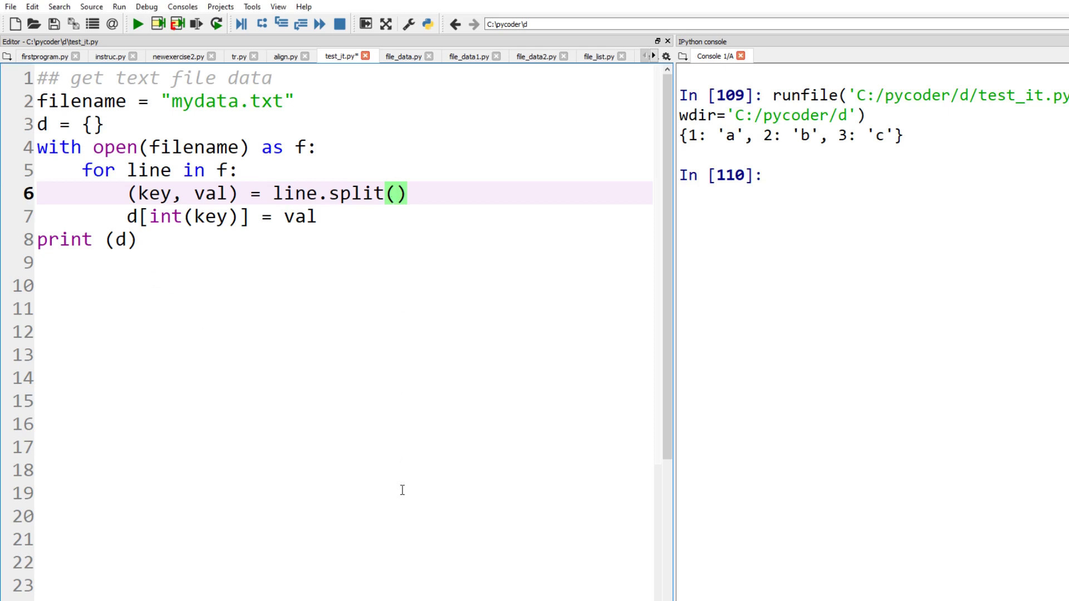
pyautogui.write("',")
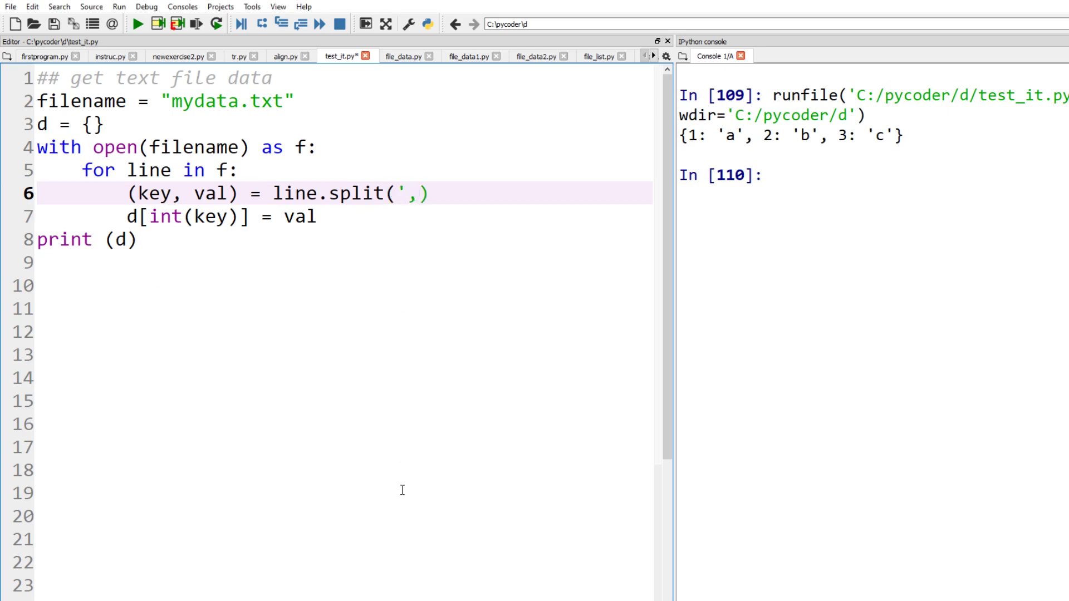
pyautogui.write("'")
# Step: Split lines on commas, read mydata2.txt, and rerun to show trailing newlines
pyautogui.click(239, 99)
pyautogui.write('2')
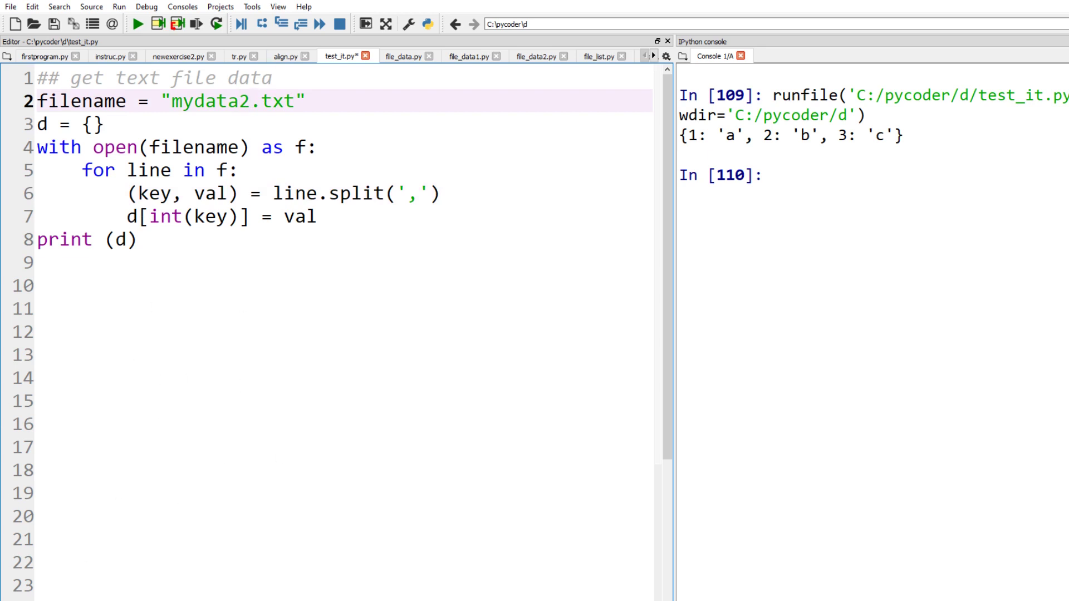
pyautogui.click(139, 25)
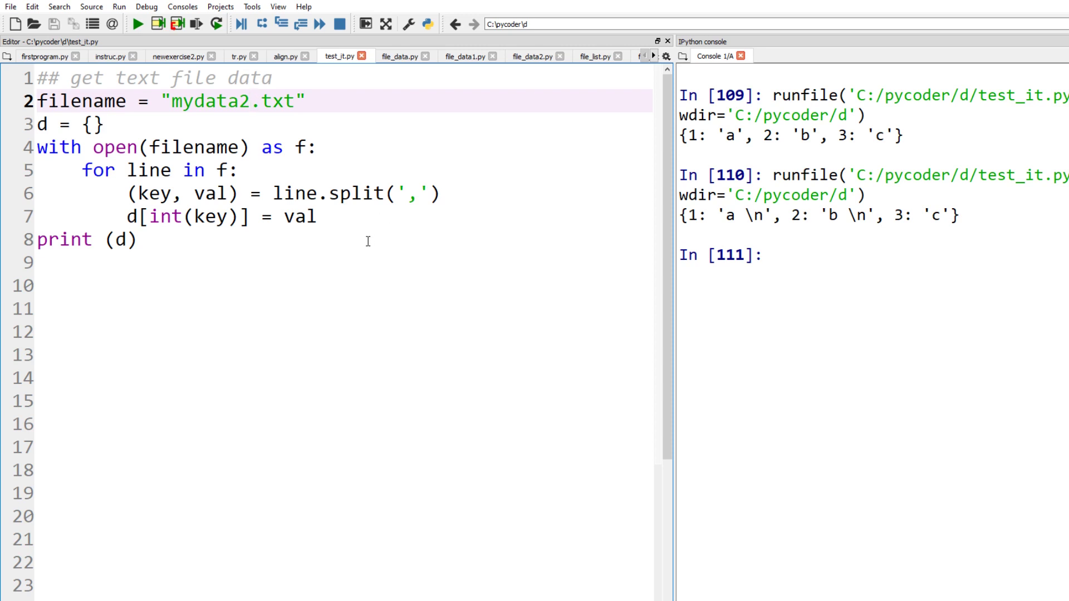
# Step: Add strip() before split on line 6, rerun the script, and clear the console
pyautogui.click(332, 195)
pyautogui.write('st')
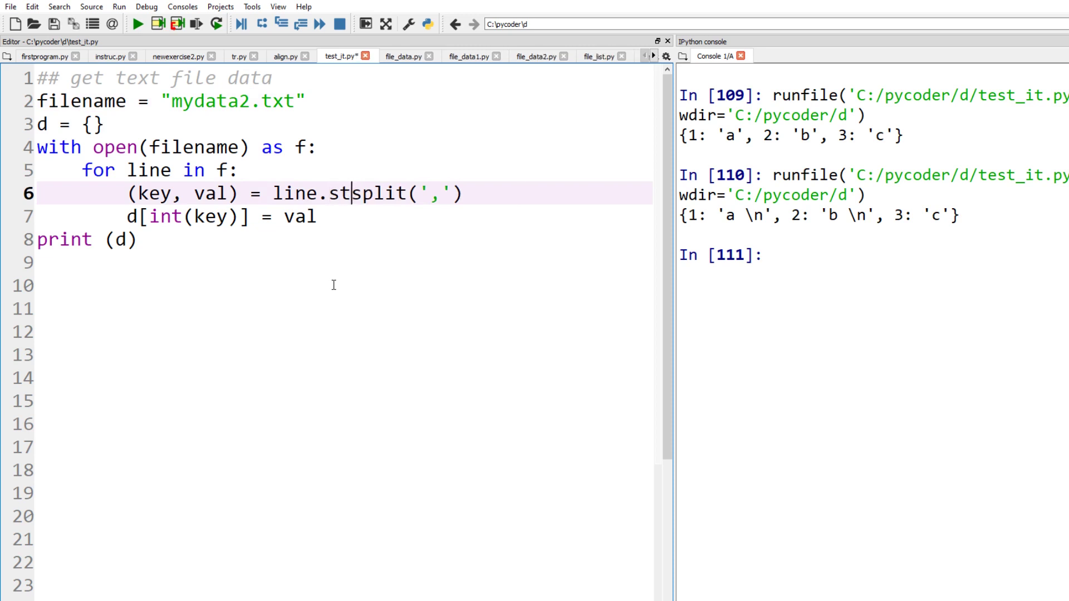
pyautogui.write('rip()')
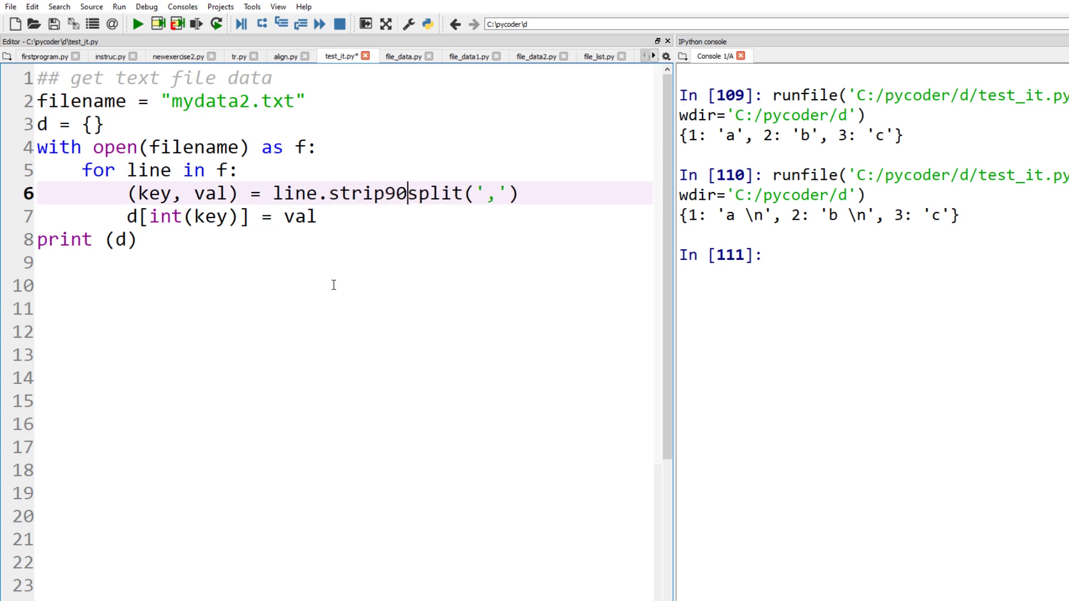
pyautogui.press('BackSpace')
pyautogui.press('BackSpace')
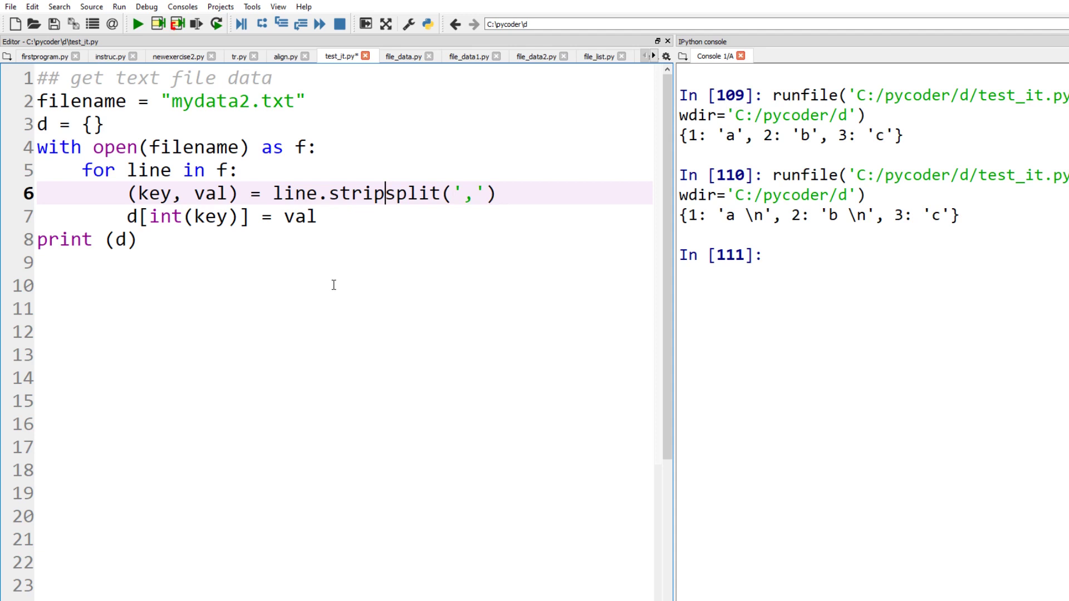
pyautogui.write('().')
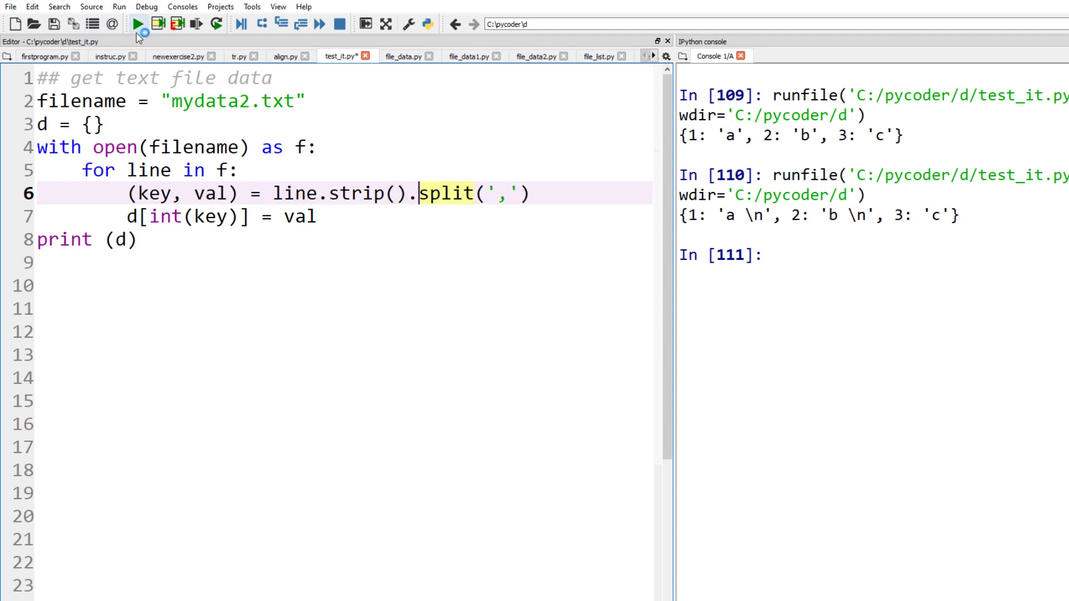
pyautogui.click(138, 23)
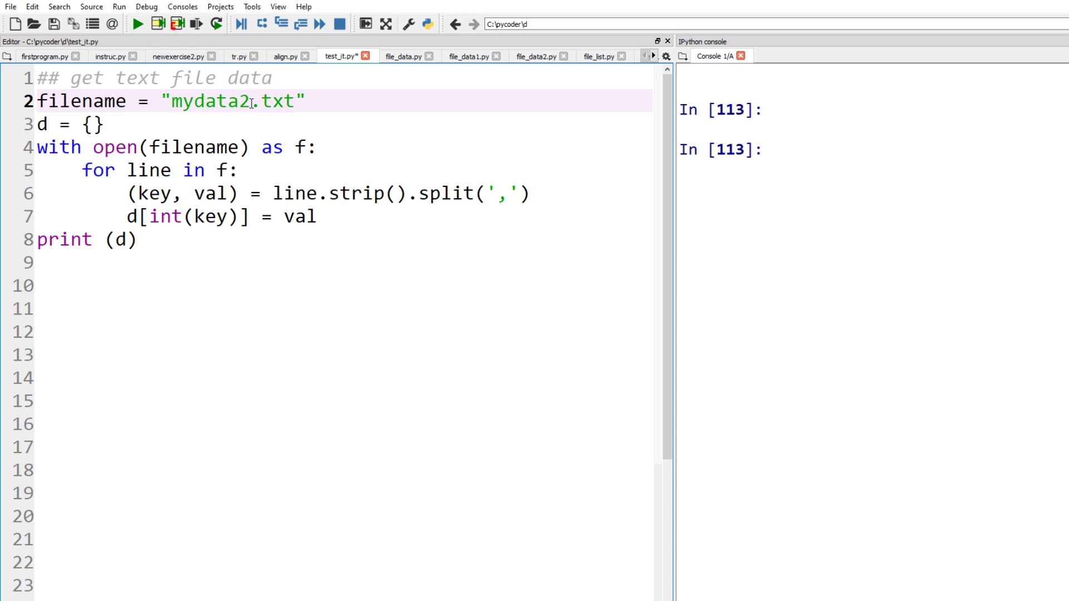
# Step: Open mywords.txt with encoding='utf-8', use d[key] instead of d[int(key)], and run
pyautogui.moveTo(250, 101); pyautogui.dragTo(195, 100)
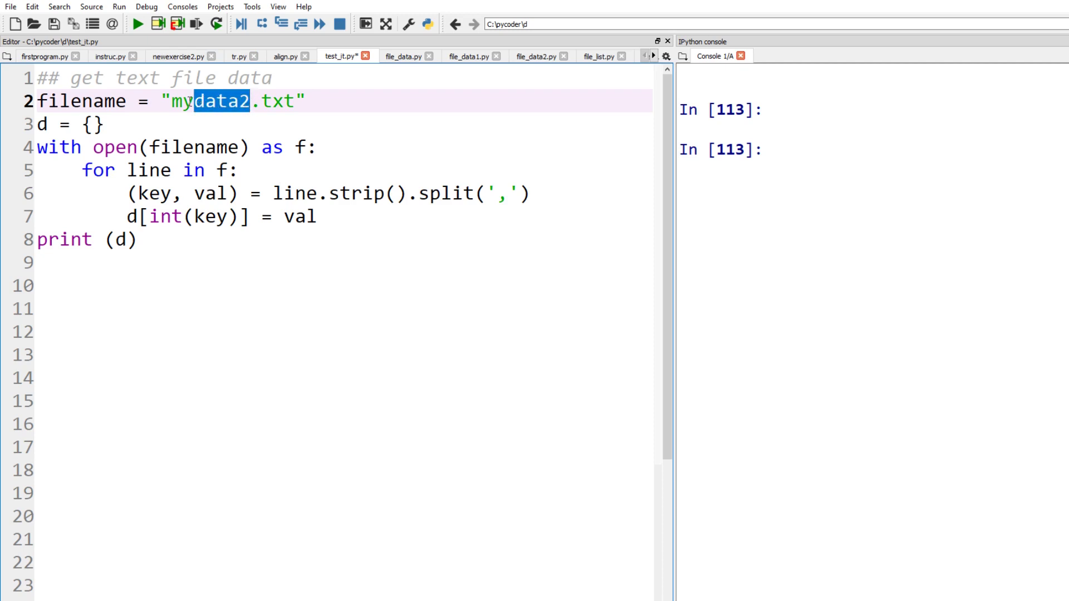
pyautogui.write('words')
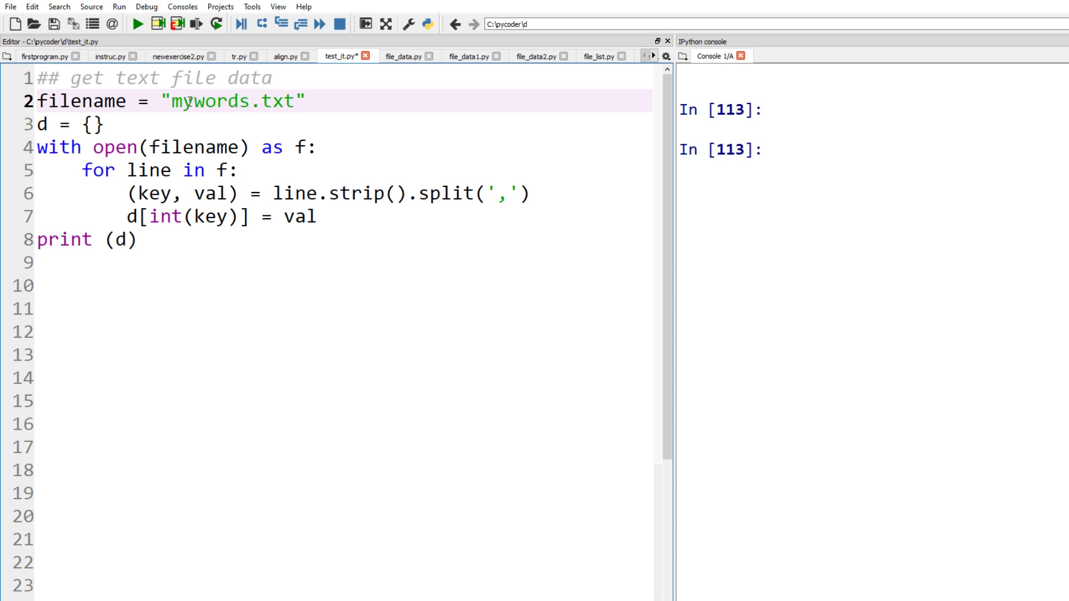
pyautogui.click(239, 149)
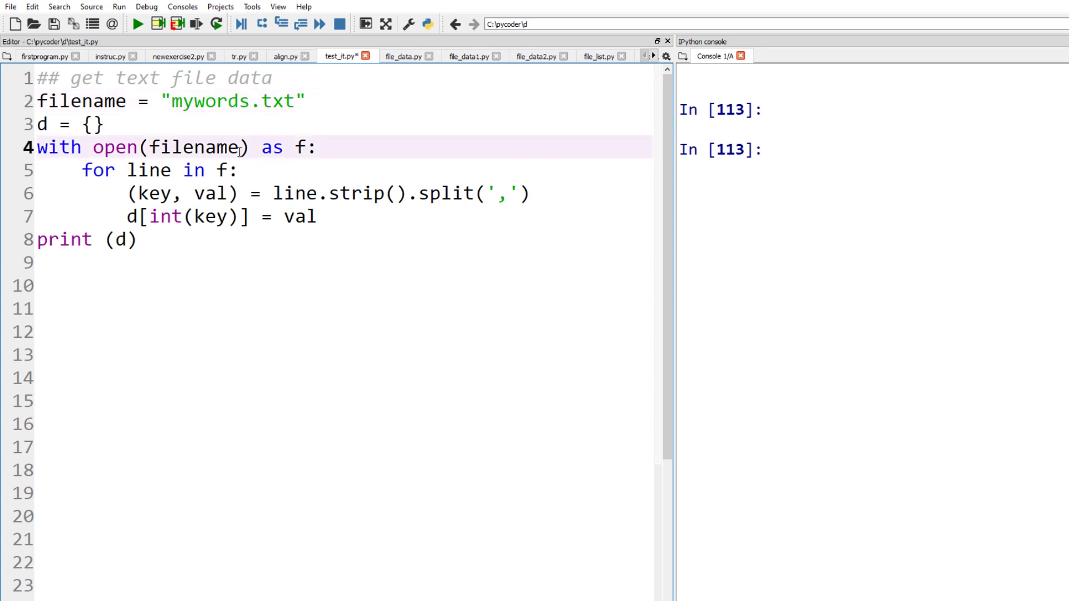
pyautogui.write(",encoding='utf-8'")
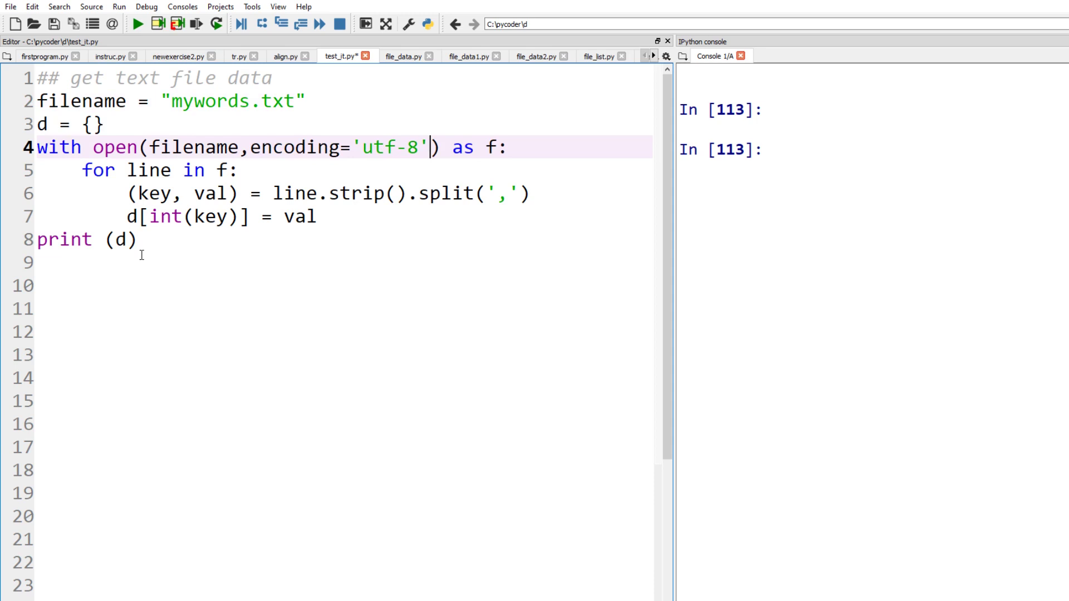
pyautogui.click(239, 226)
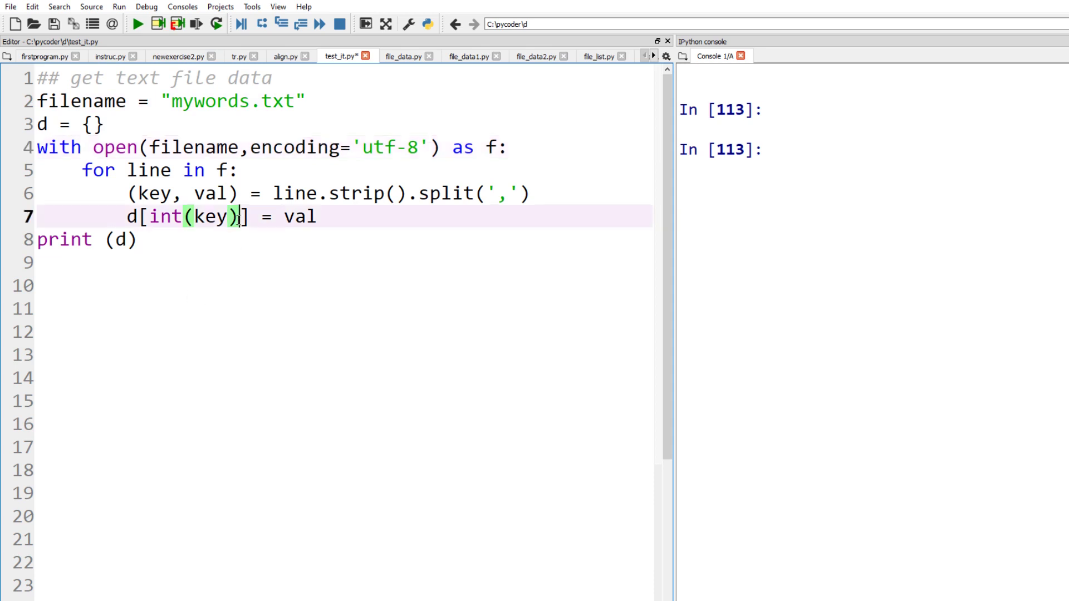
pyautogui.press('BackSpace')
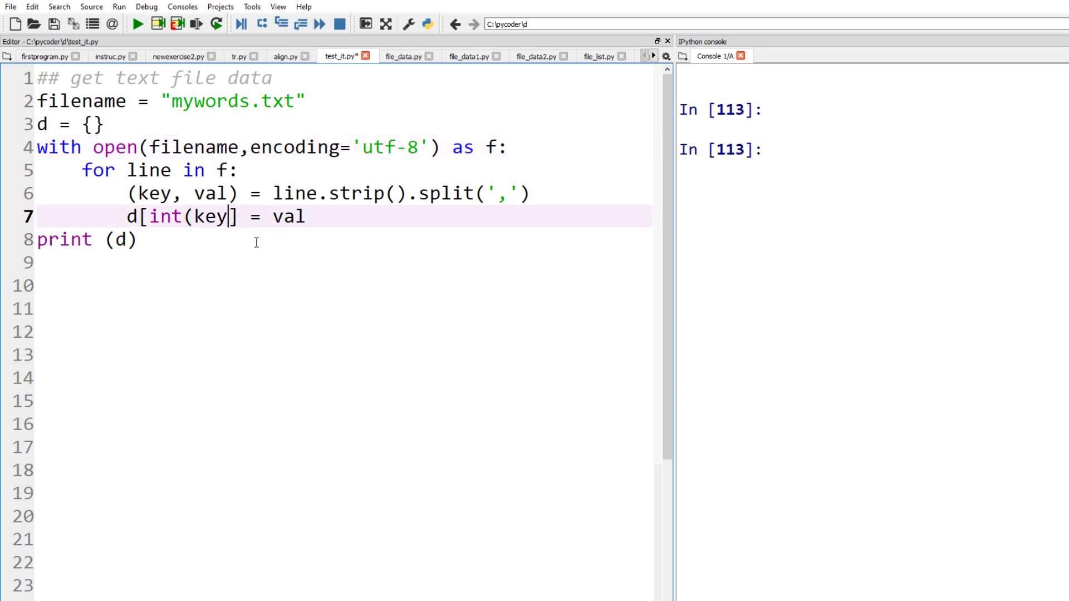
pyautogui.click(195, 218)
pyautogui.press('BackSpace')
pyautogui.press('BackSpace')
pyautogui.press('BackSpace')
pyautogui.press('BackSpace')
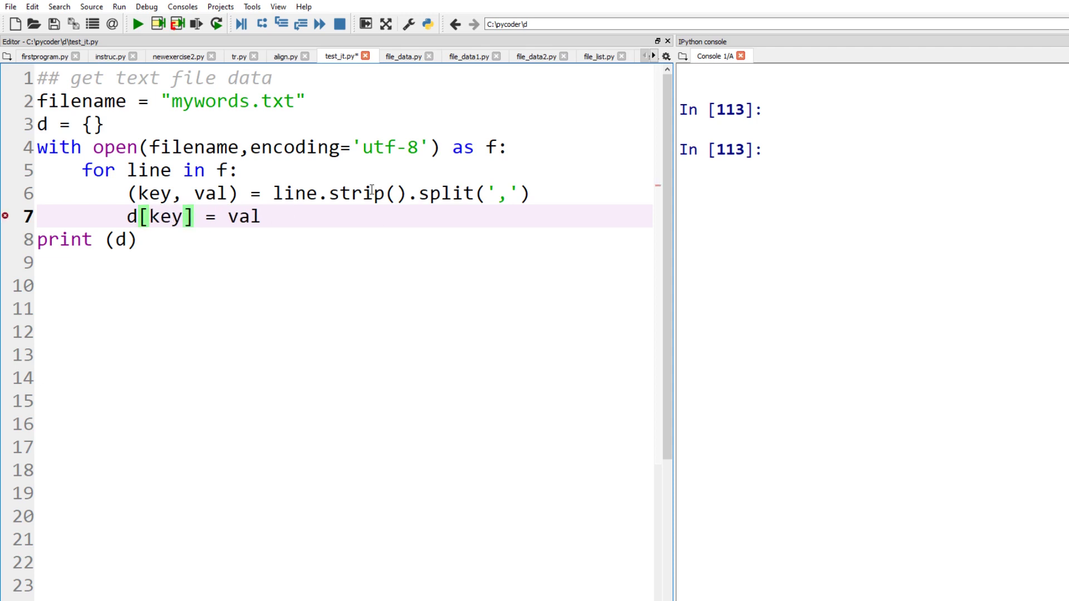
pyautogui.click(333, 267)
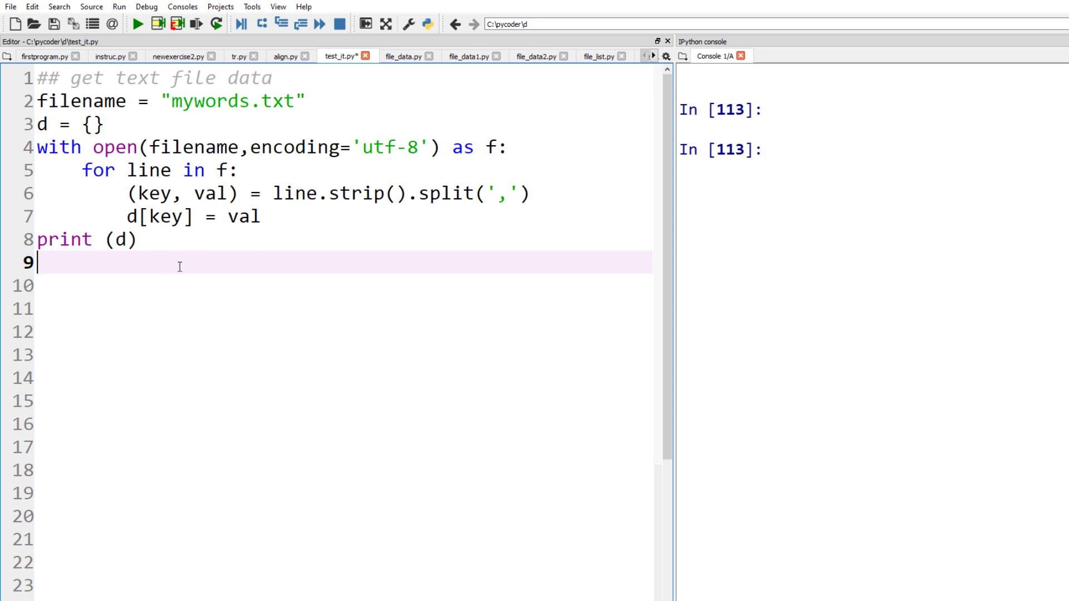
pyautogui.click(138, 23)
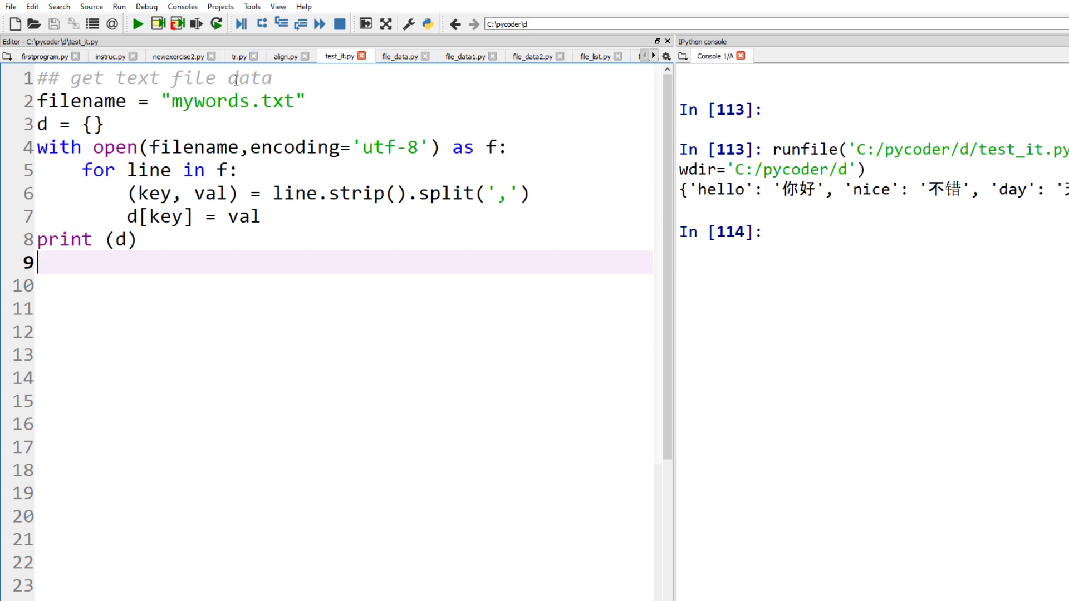
# Step: Point the script at dictionary.txt, rerun, and highlight the '\ufeffen' key in the output
pyautogui.moveTo(249, 101); pyautogui.dragTo(174, 105)
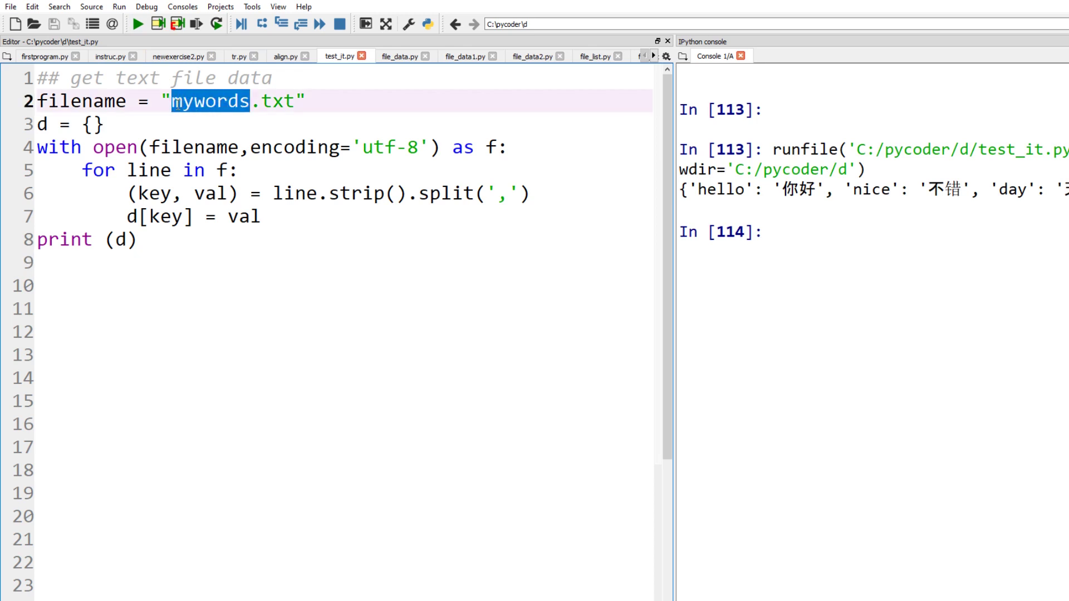
pyautogui.write('d')
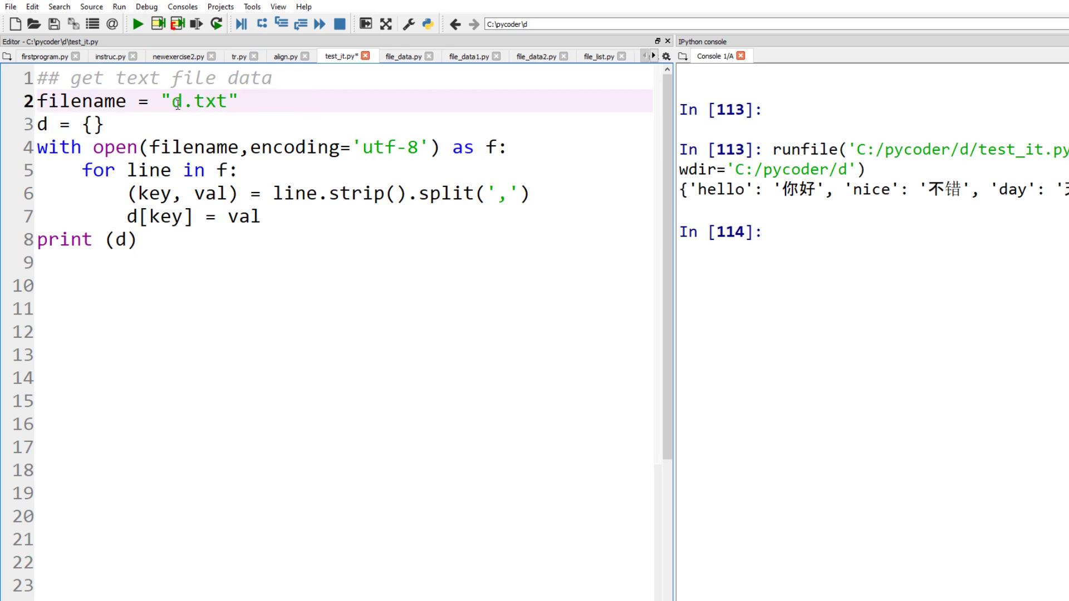
pyautogui.write('ictio')
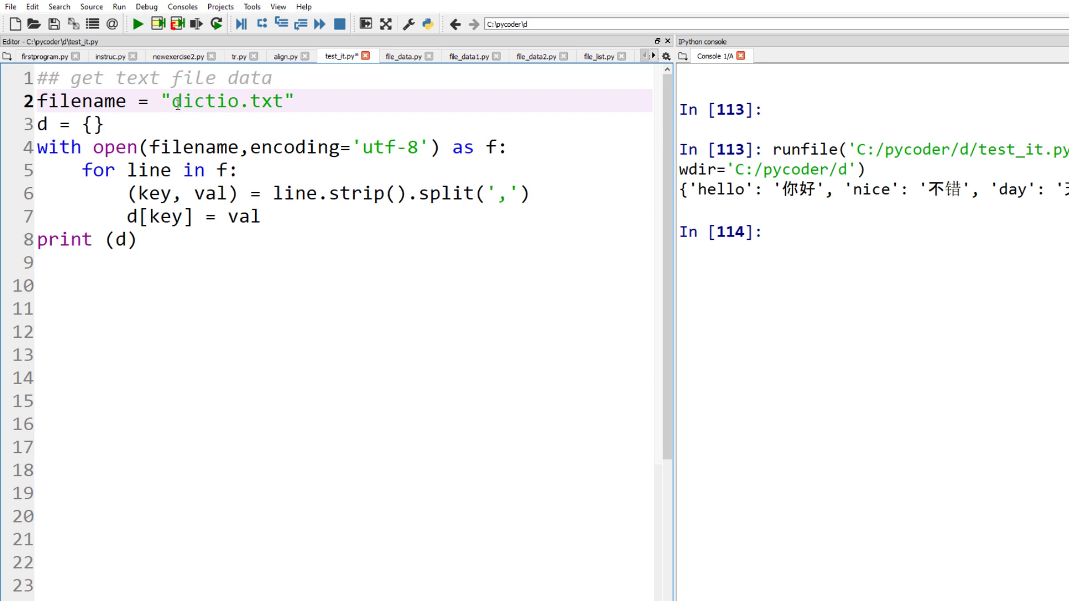
pyautogui.write('nary')
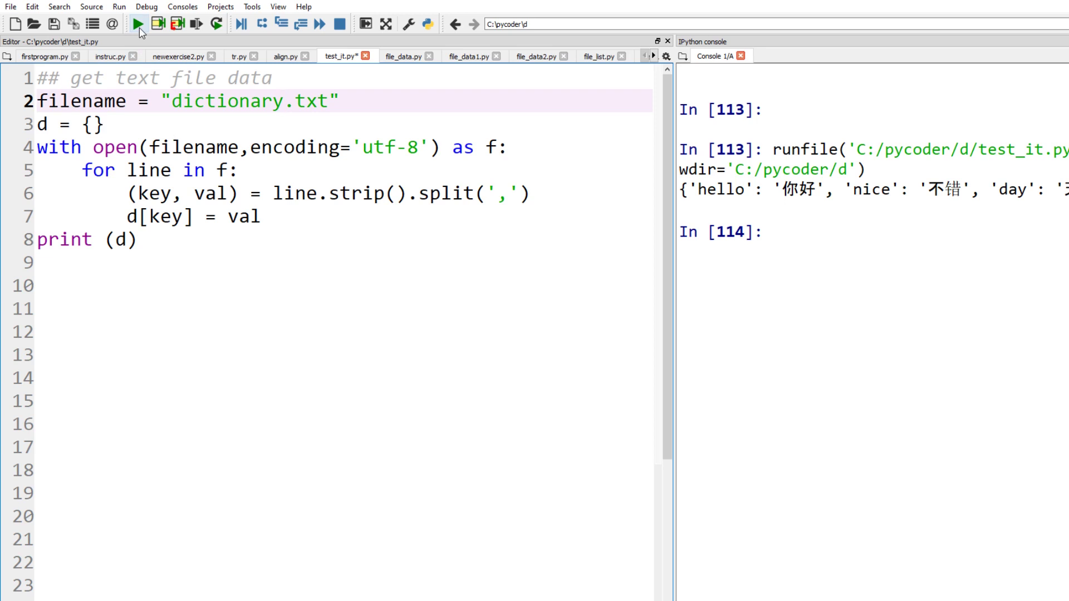
pyautogui.click(138, 24)
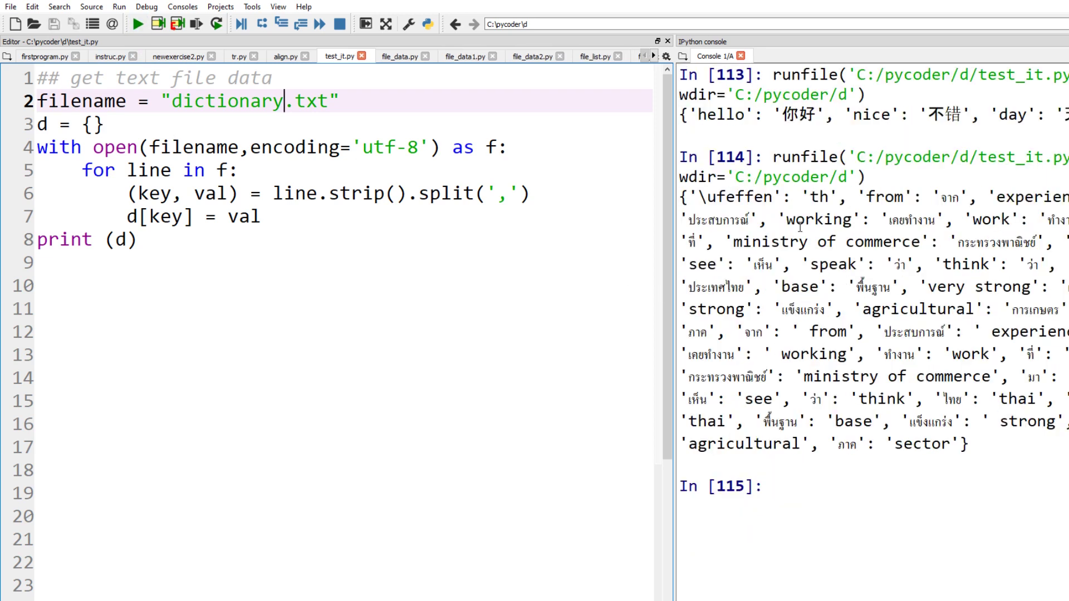
pyautogui.scroll(-1, 799, 226)
pyautogui.scroll(-1, 798, 226)
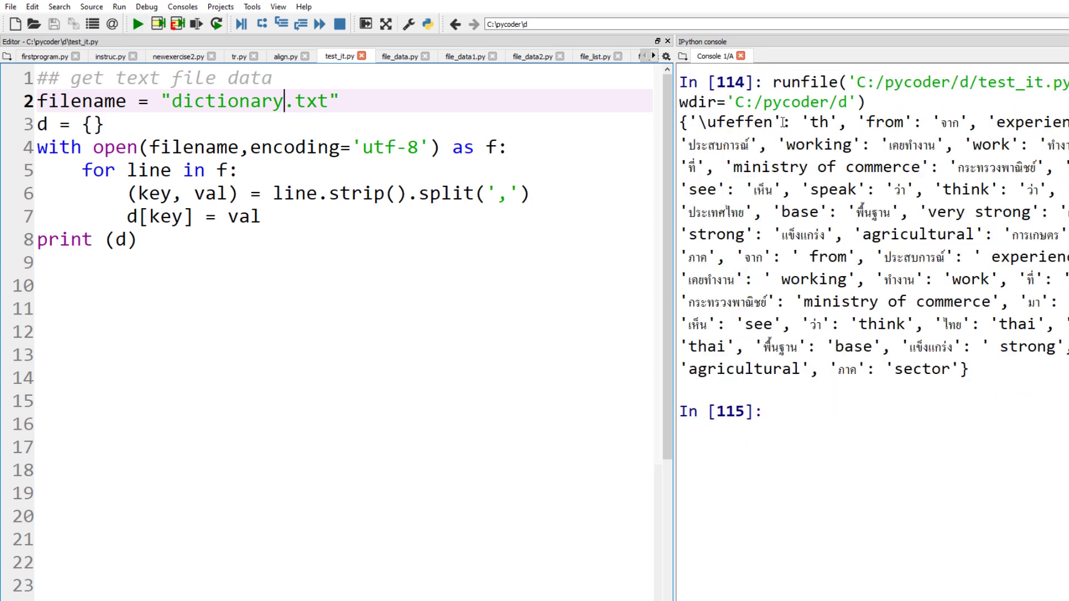
pyautogui.moveTo(784, 122); pyautogui.dragTo(697, 122)
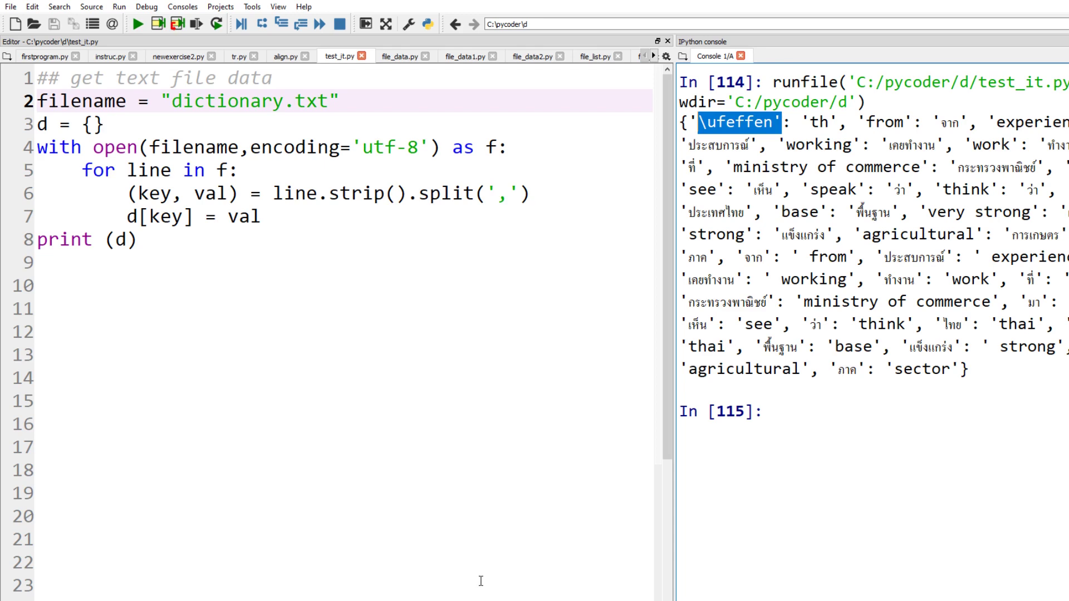
pyautogui.hotkey('ctrl', 'shift', 'e')
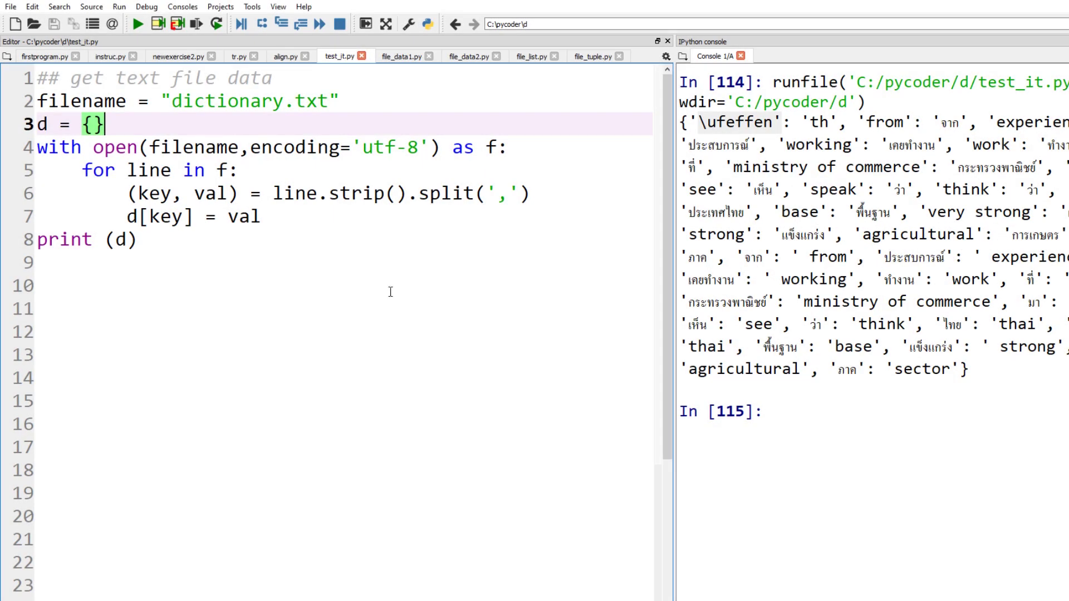
# Step: Switch the filename to all_dict.txt and run, raising 'too many values to unpack'
pyautogui.moveTo(284, 101); pyautogui.dragTo(172, 102)
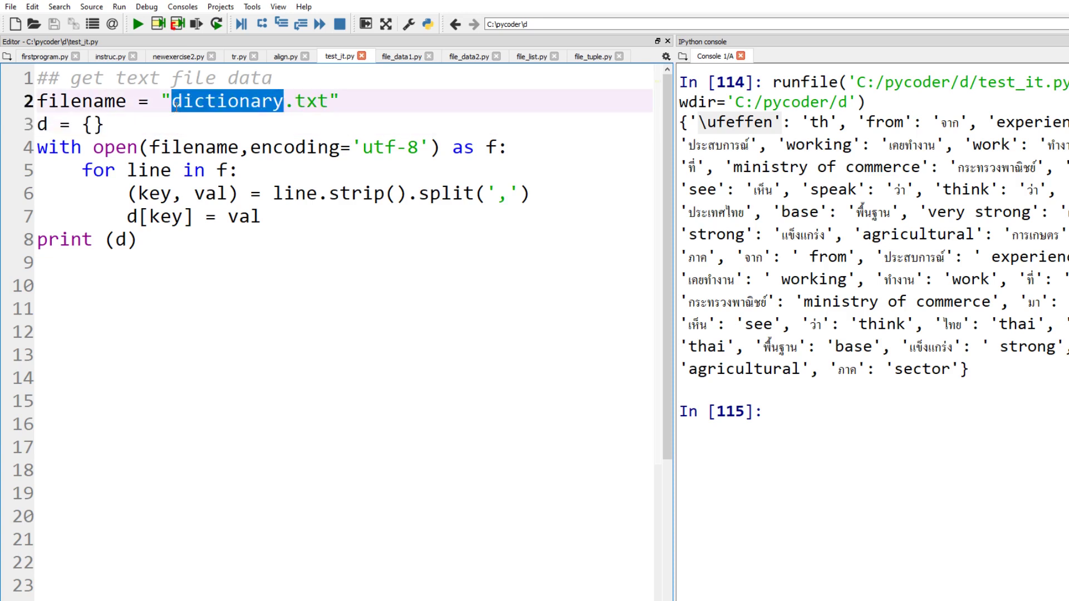
pyautogui.write('all_dict.txt')
pyautogui.press('BackSpace')
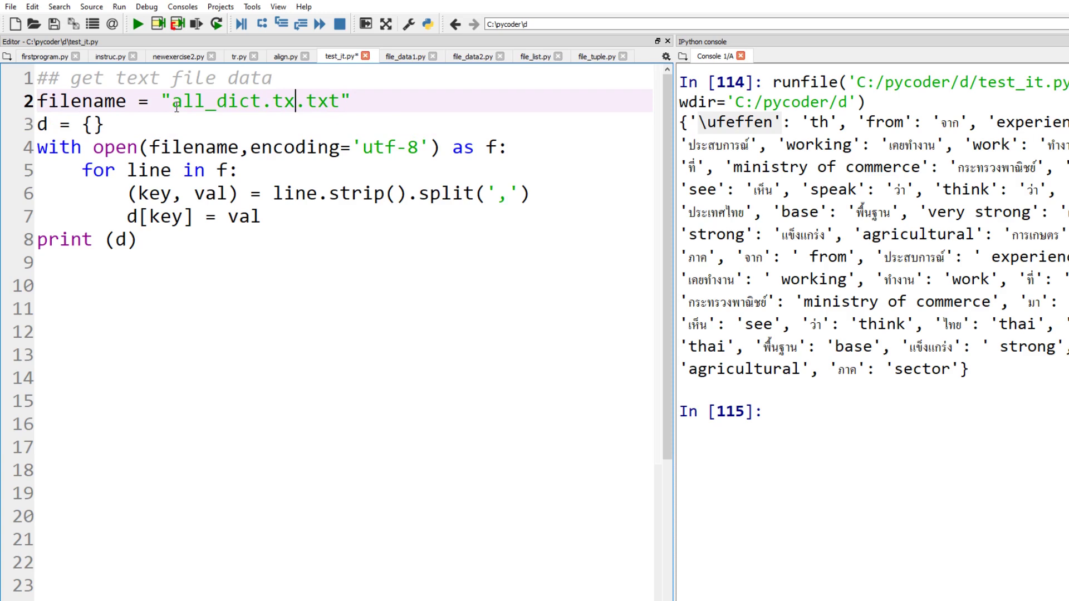
pyautogui.press('BackSpace')
pyautogui.press('BackSpace')
pyautogui.press('BackSpace')
pyautogui.click(155, 27)
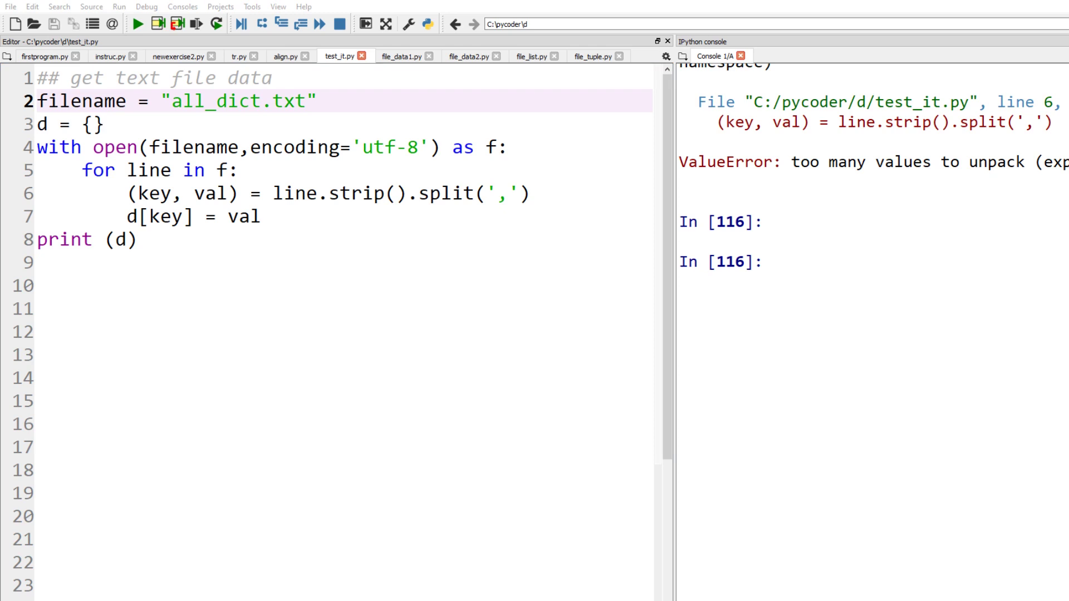
pyautogui.write('l')
pyautogui.write('is')
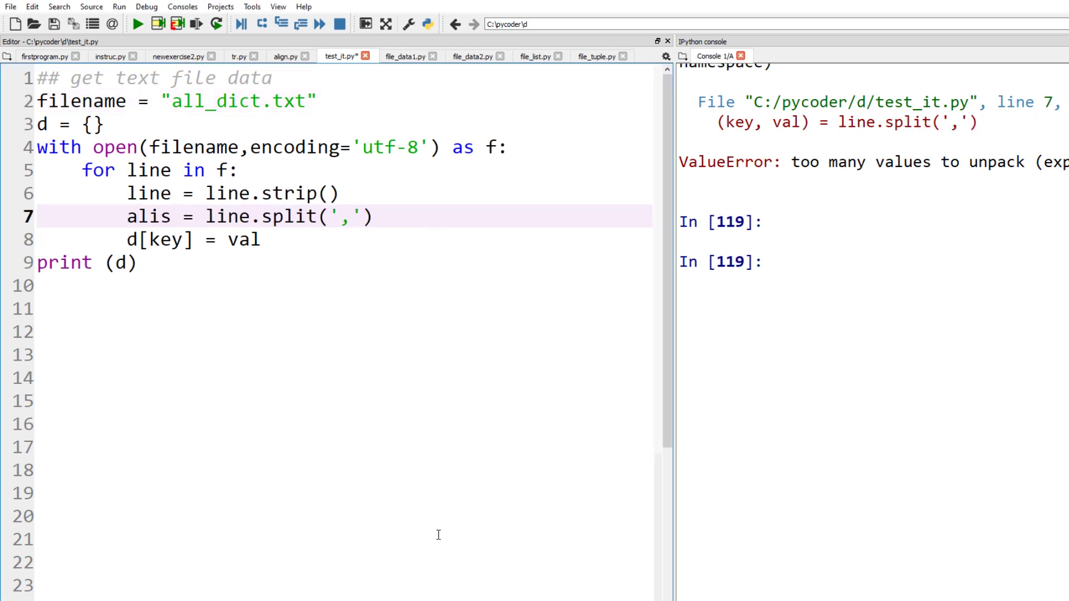
pyautogui.write('t')
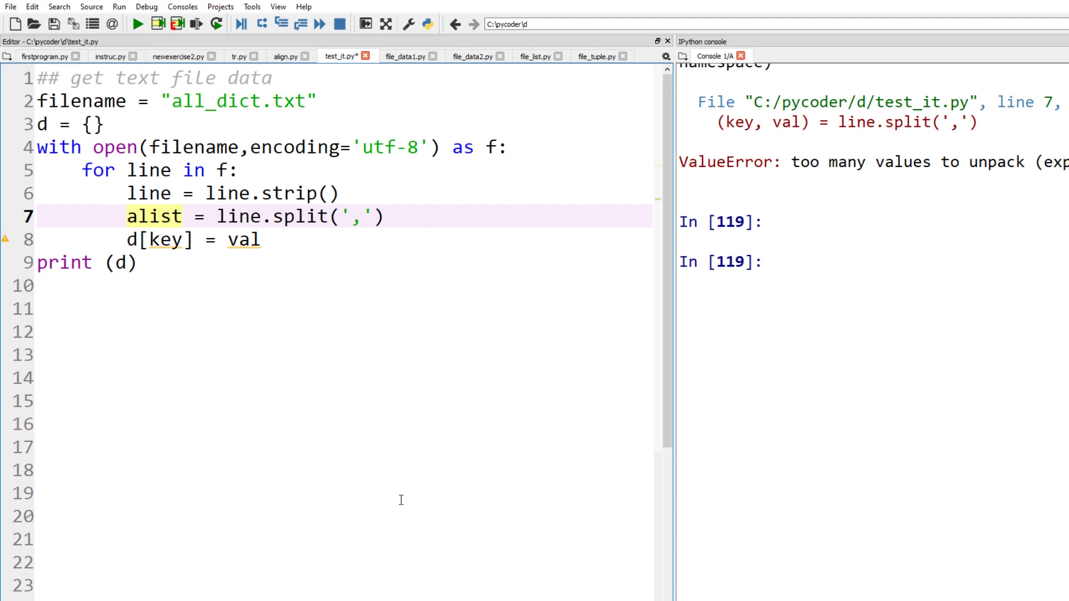
# Step: Replace the assignment with an indented d[alist[0]] = alist[1] and rerun the script
pyautogui.moveTo(262, 240)
pyautogui.mouseDown()
pyautogui.moveTo(111, 224)
pyautogui.moveTo(39, 240)
pyautogui.mouseUp()
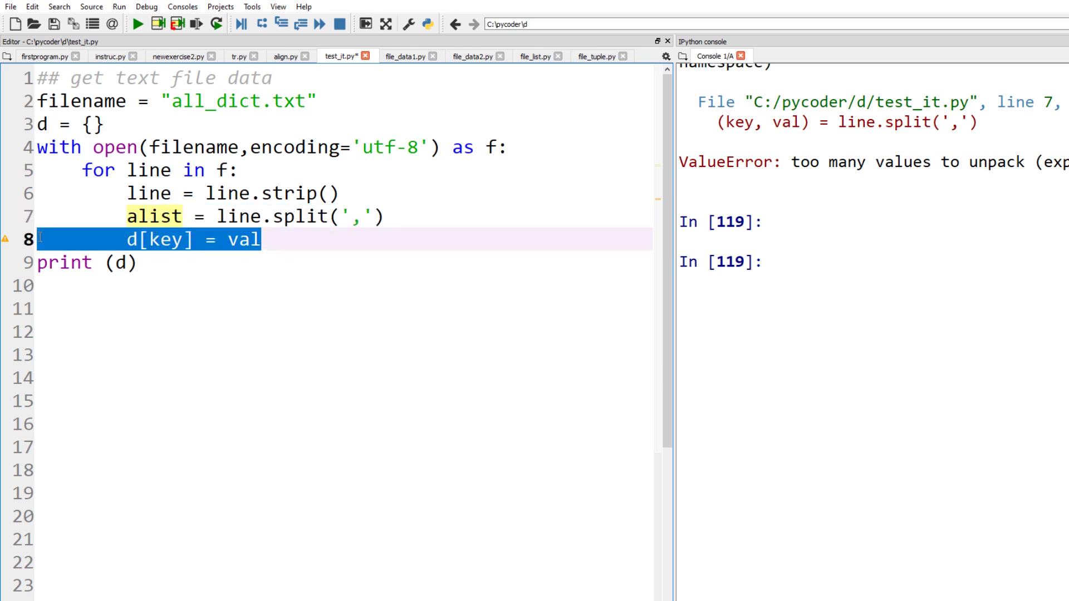
pyautogui.write('d[alist[0]] = alist[1]')
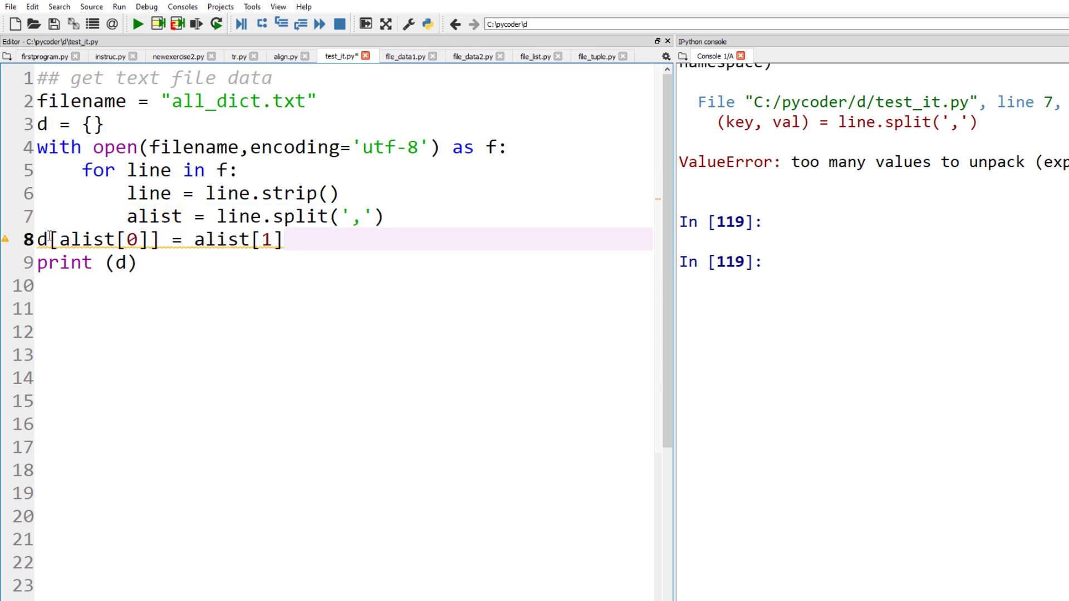
pyautogui.click(39, 240)
pyautogui.press('Tab')
pyautogui.press('Tab')
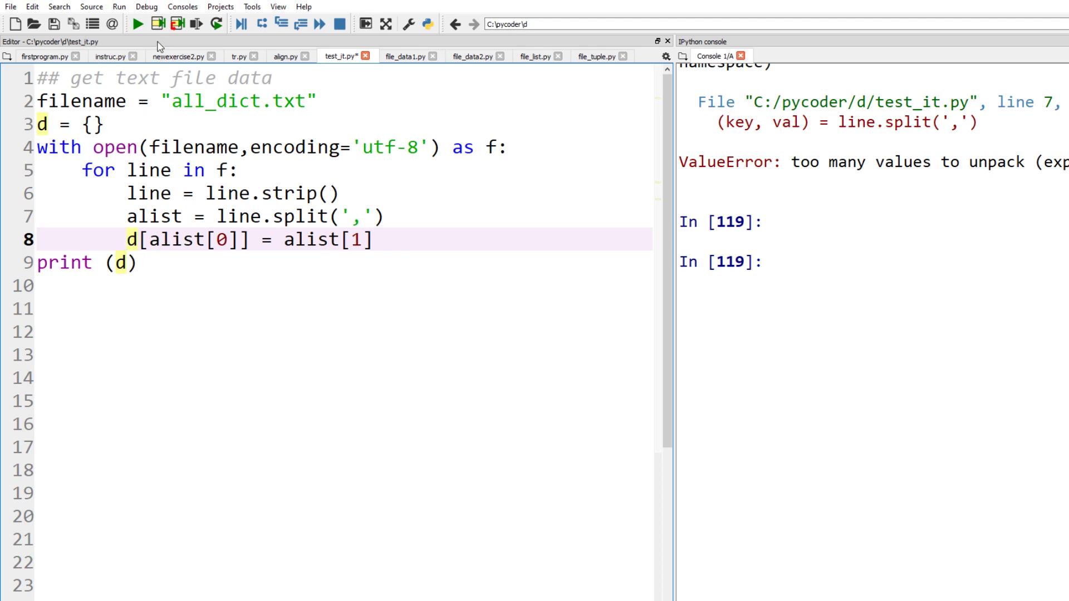
pyautogui.click(138, 24)
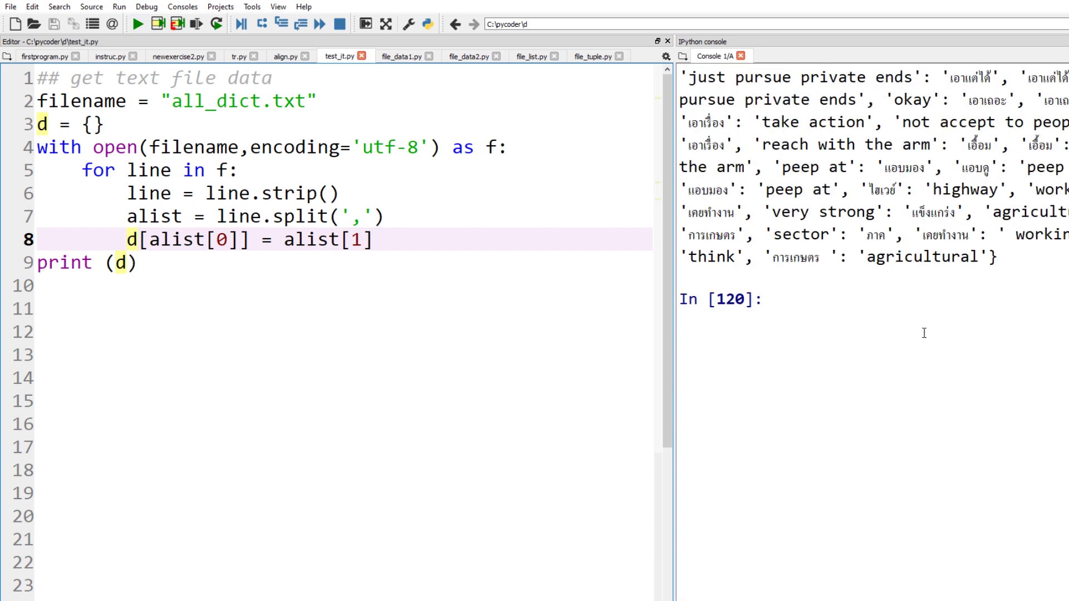
pyautogui.scroll(2, 926, 331)
pyautogui.scroll(2, 927, 331)
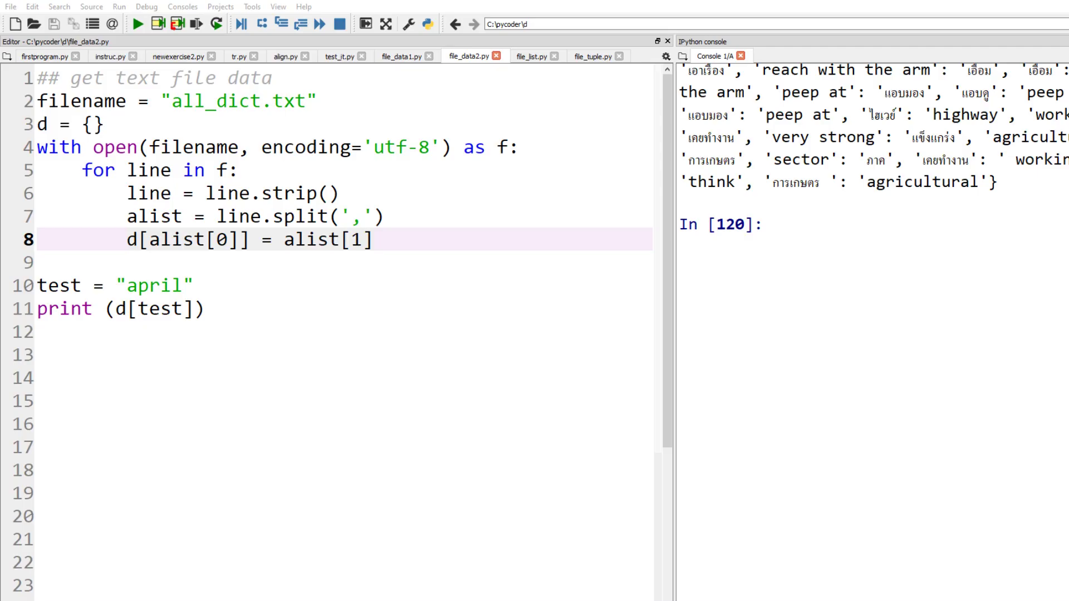
# Step: Run file_data2.py's 'april' lookup and highlight the printed Thai word เมษายน
pyautogui.hotkey('shift', 'End')
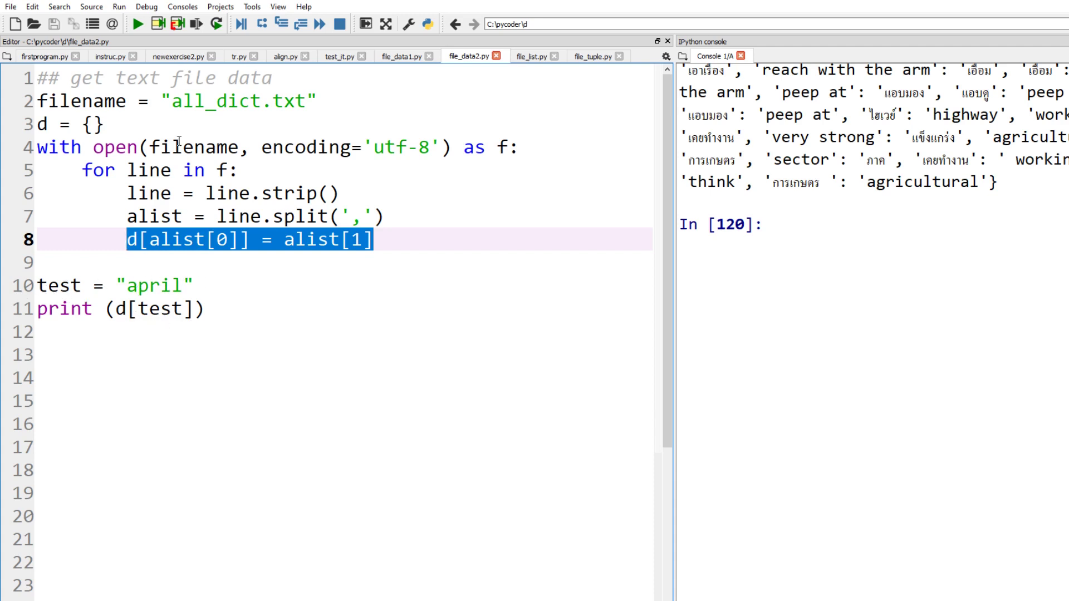
pyautogui.click(138, 25)
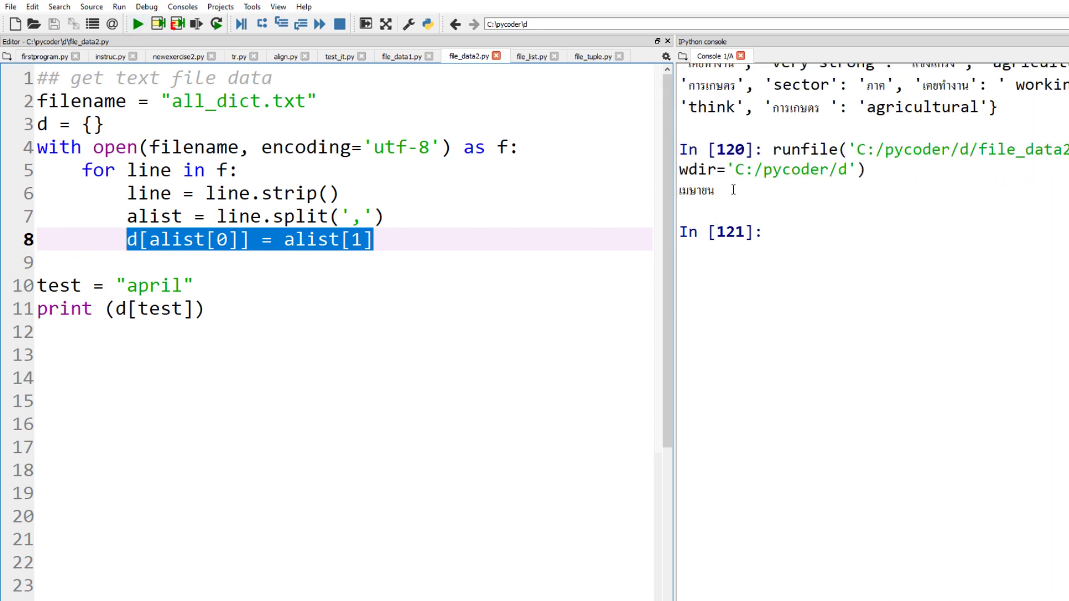
pyautogui.moveTo(731, 191); pyautogui.dragTo(678, 190)
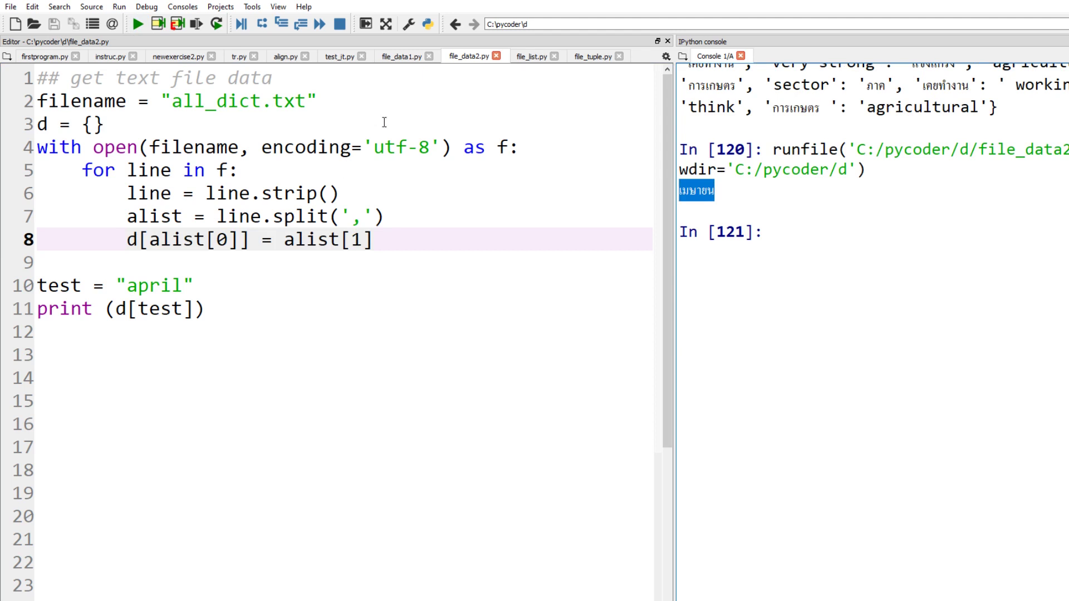
# Step: In file_data1.py, highlight the partition-based get_pair code and run it for 'april'
pyautogui.click(402, 56)
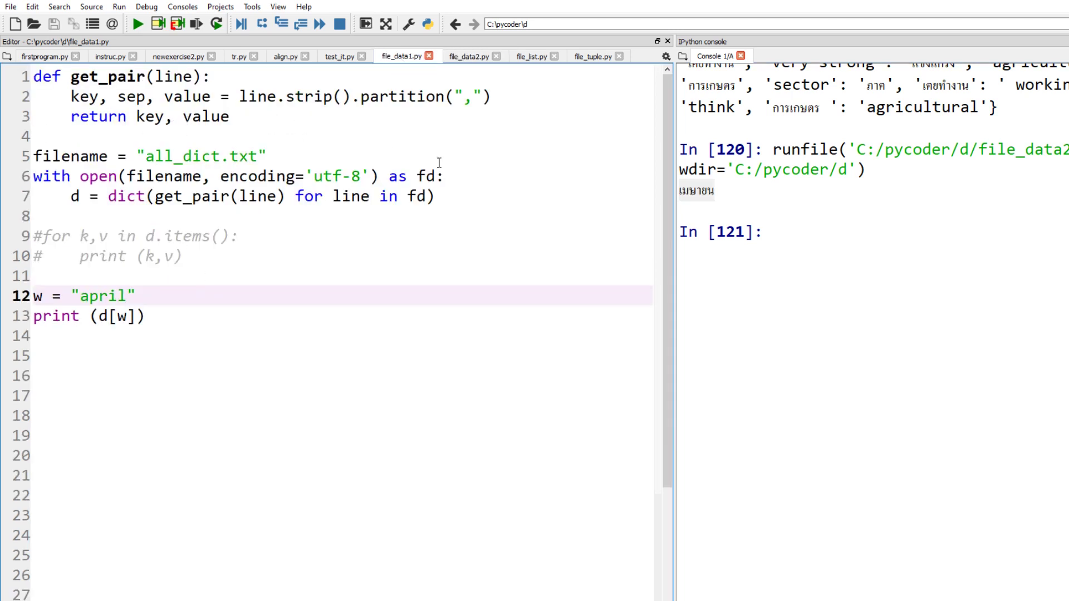
pyautogui.moveTo(459, 206); pyautogui.dragTo(43, 72)
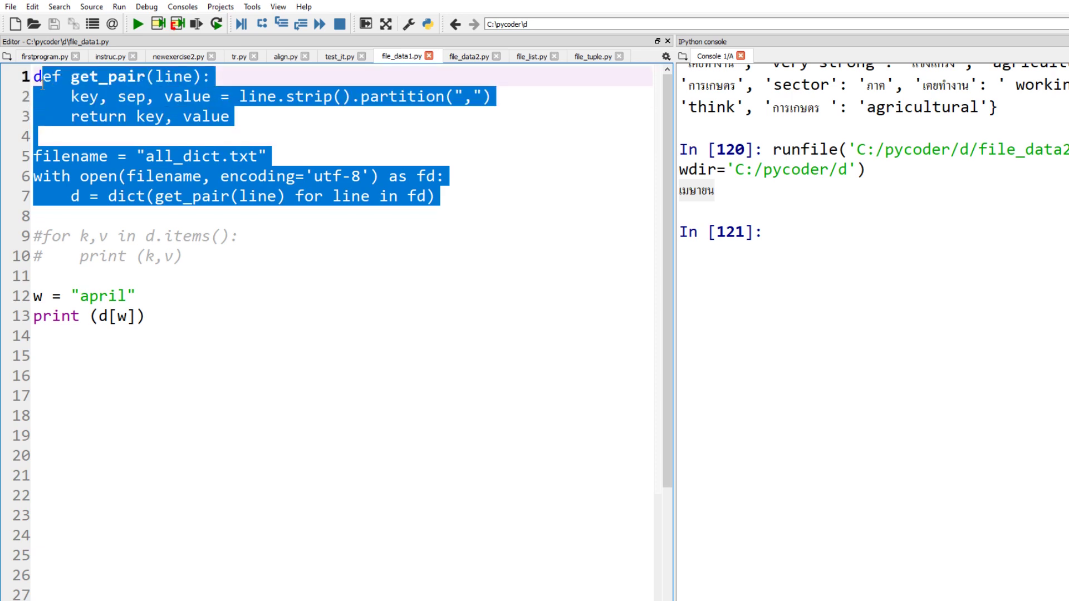
pyautogui.click(149, 93)
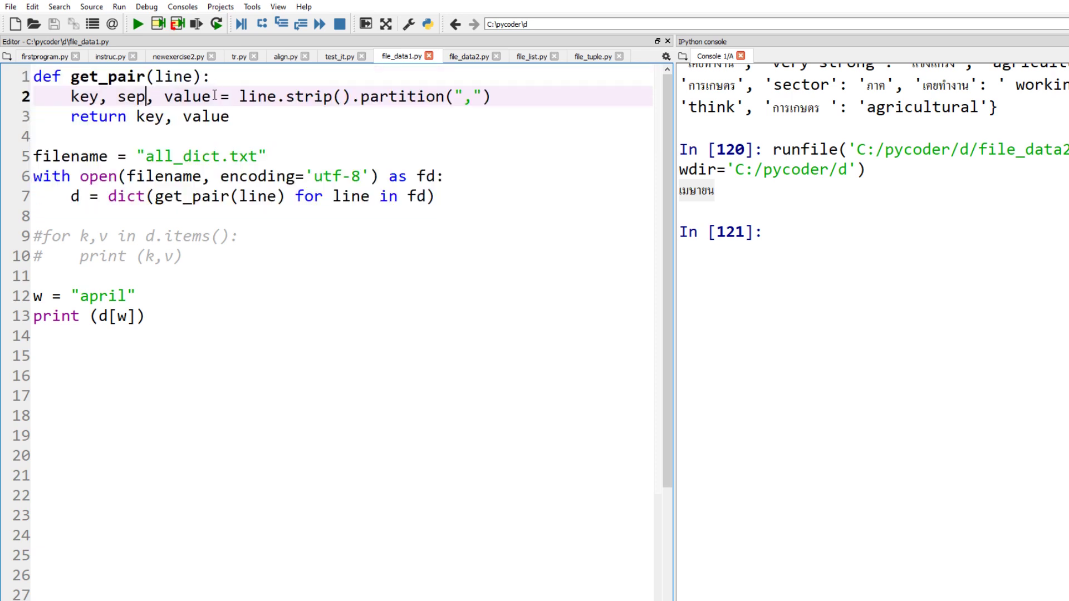
pyautogui.moveTo(215, 95); pyautogui.dragTo(75, 95)
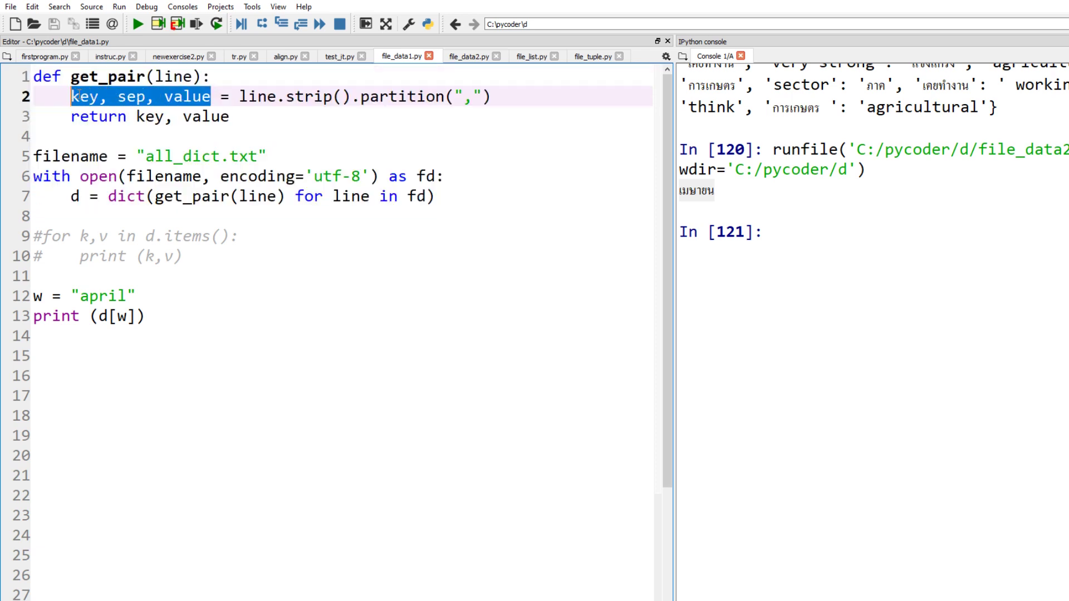
pyautogui.click(164, 333)
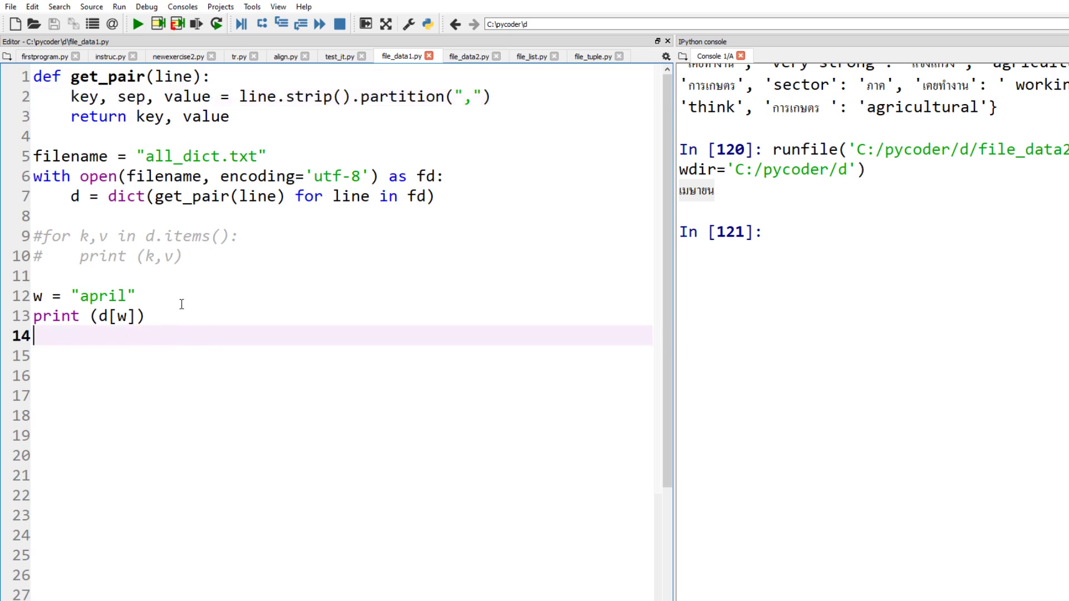
pyautogui.click(139, 25)
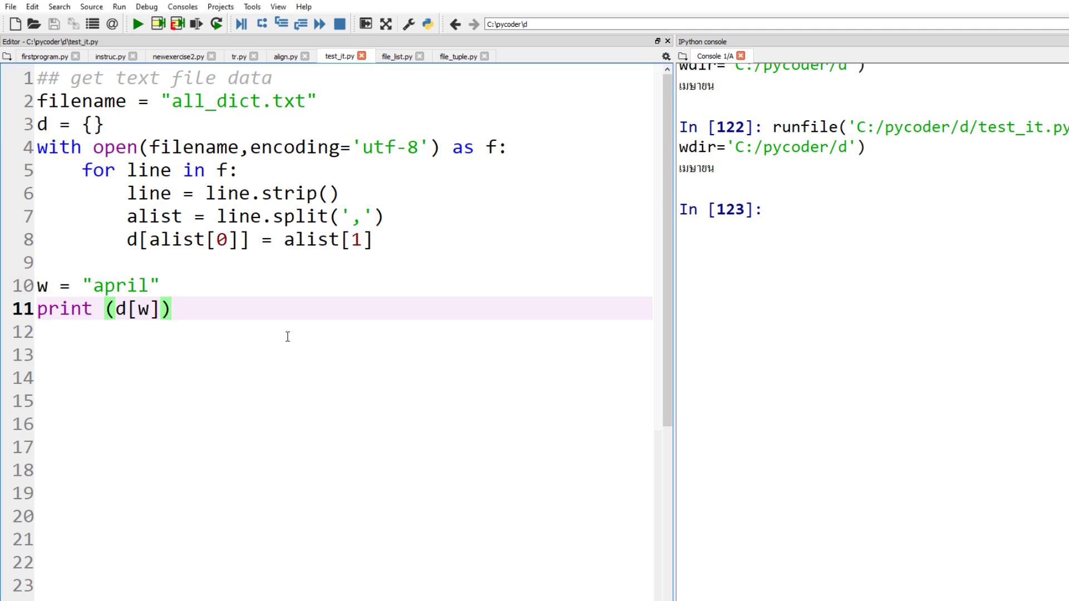
# Step: In file_list.py, highlight the strip/lower line, length check and words/trans append calls
pyautogui.click(389, 57)
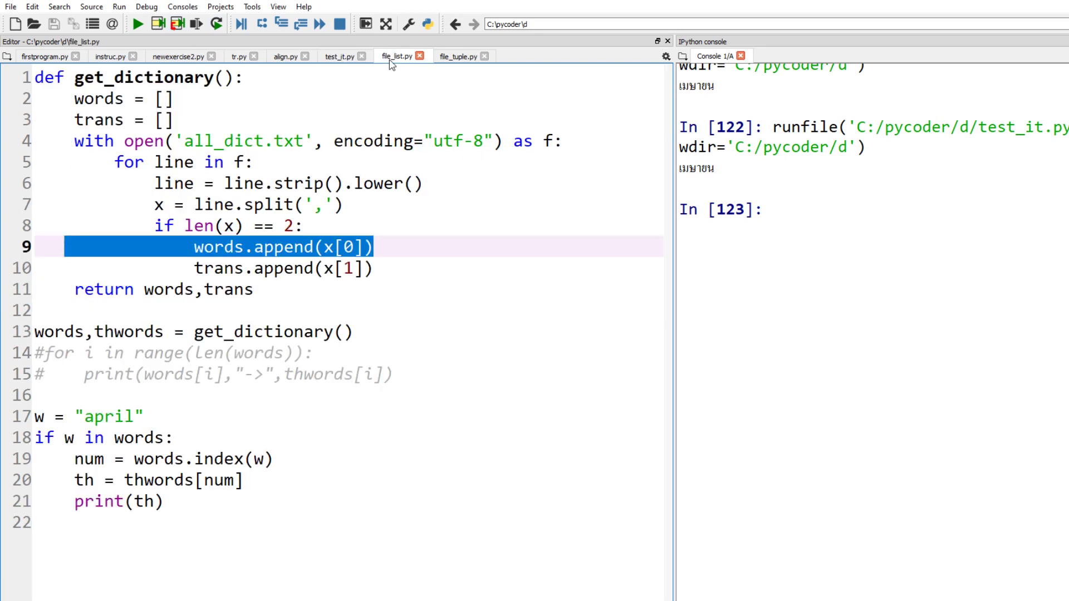
pyautogui.click(344, 184)
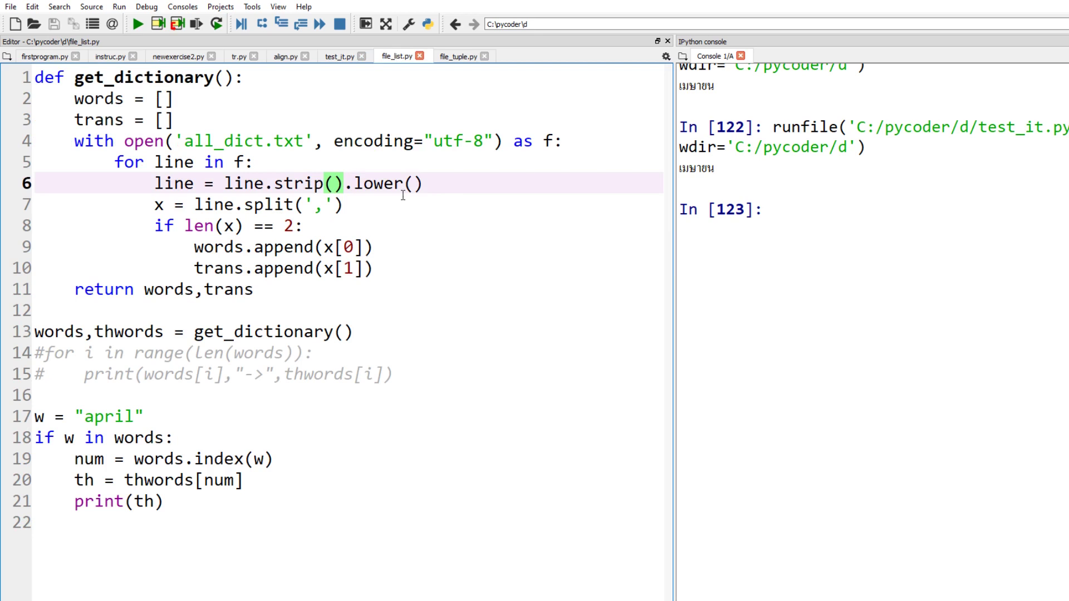
pyautogui.moveTo(456, 184); pyautogui.dragTo(43, 184)
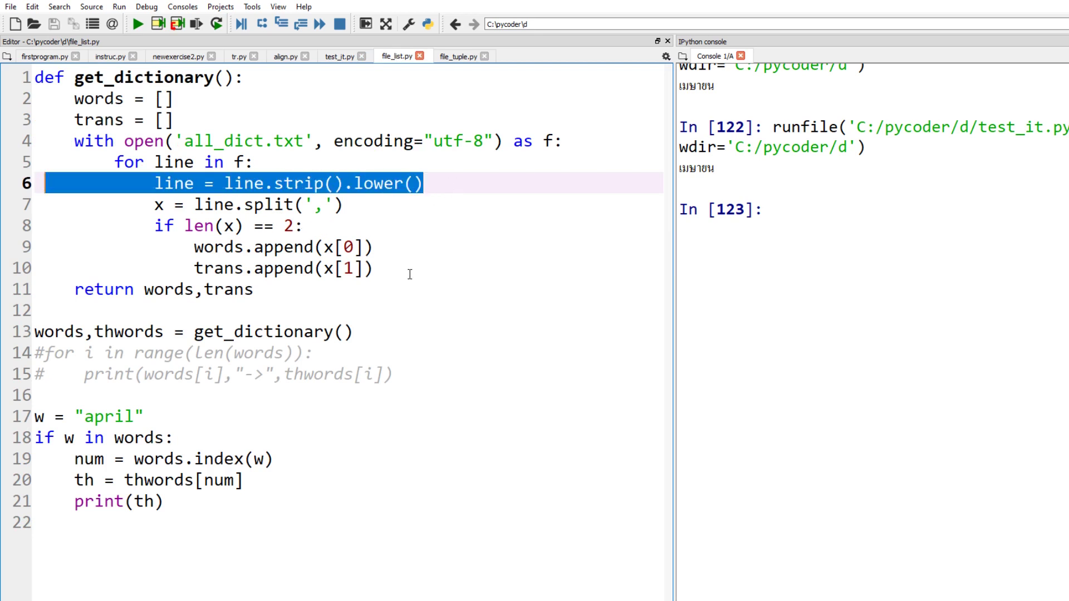
pyautogui.moveTo(409, 269); pyautogui.dragTo(33, 225)
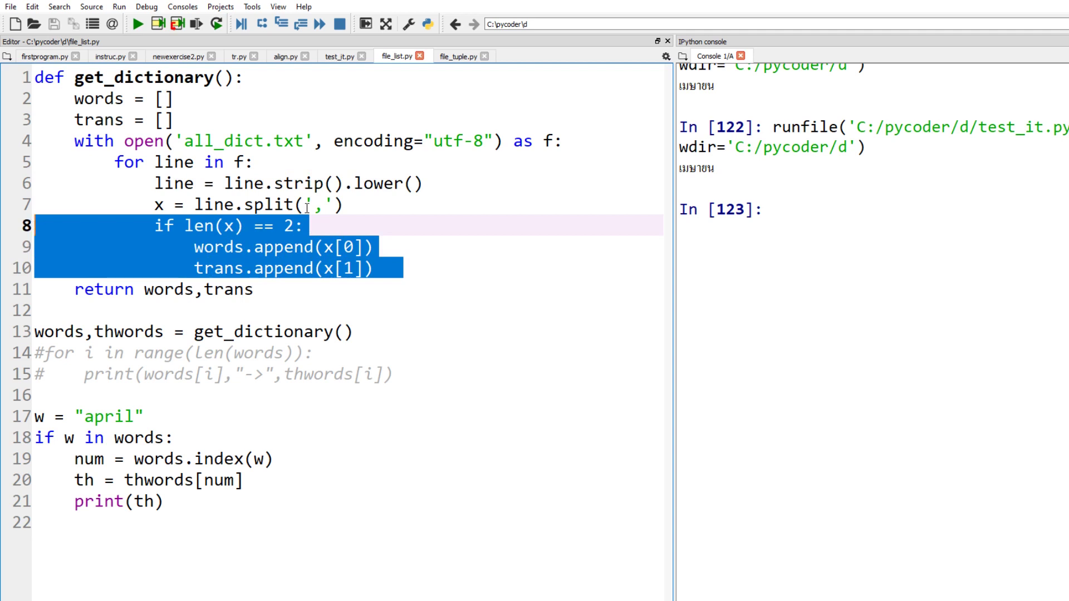
pyautogui.click(216, 247)
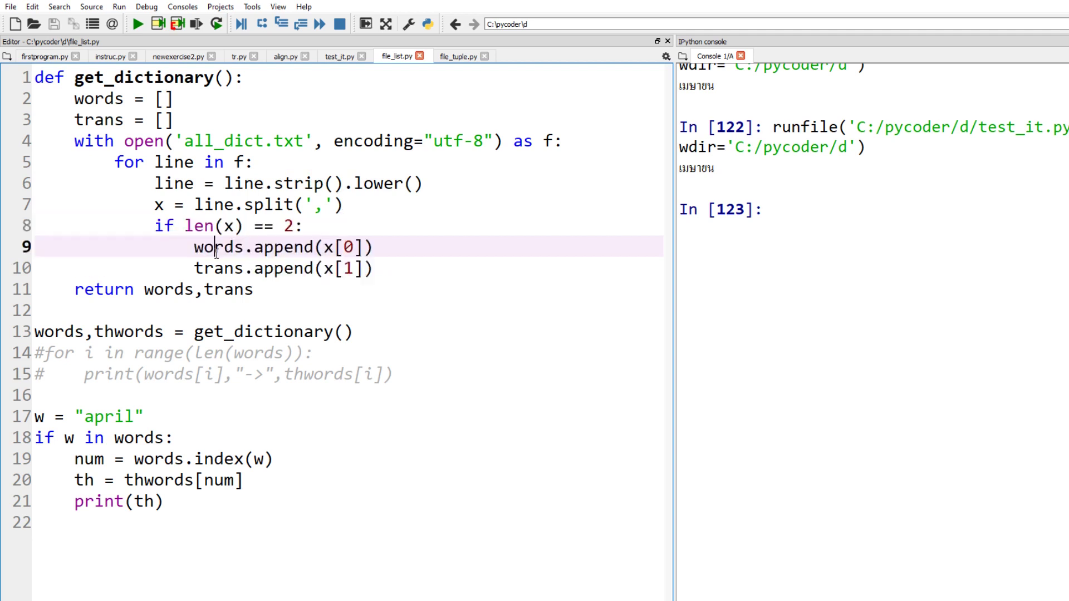
pyautogui.moveTo(378, 250); pyautogui.dragTo(202, 245)
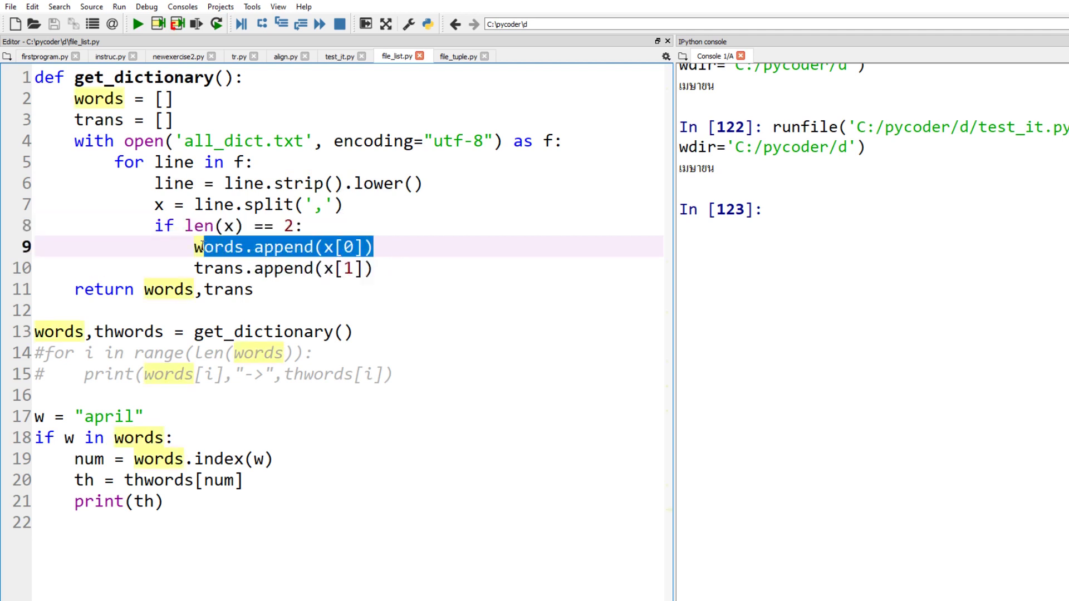
pyautogui.moveTo(390, 268); pyautogui.dragTo(195, 275)
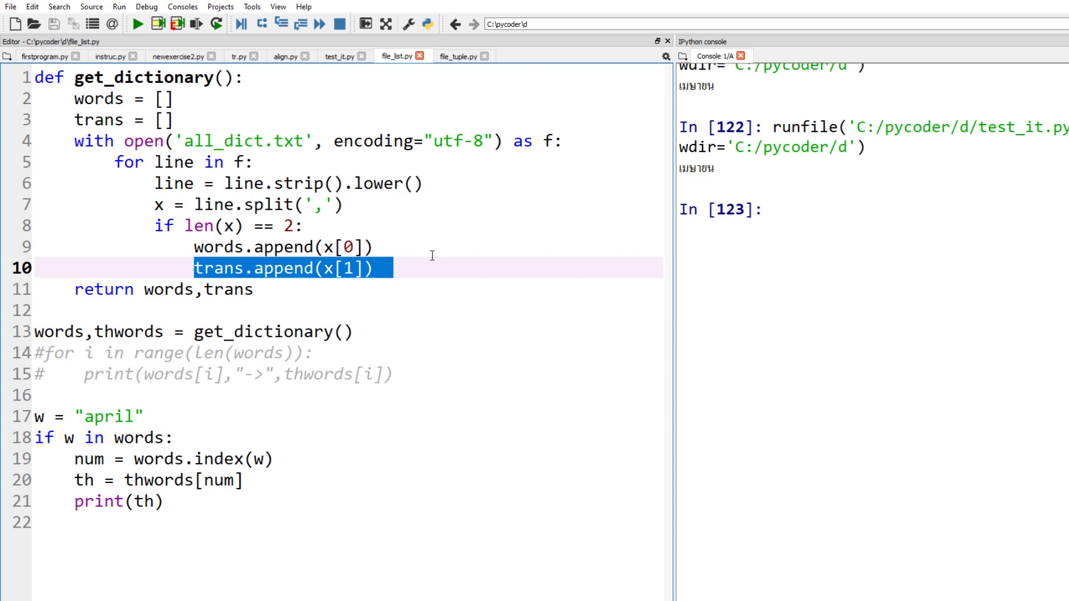
# Step: Highlight the returned lists and the words.index(w) lookup of 'april', then run the script
pyautogui.doubleClick(219, 276)
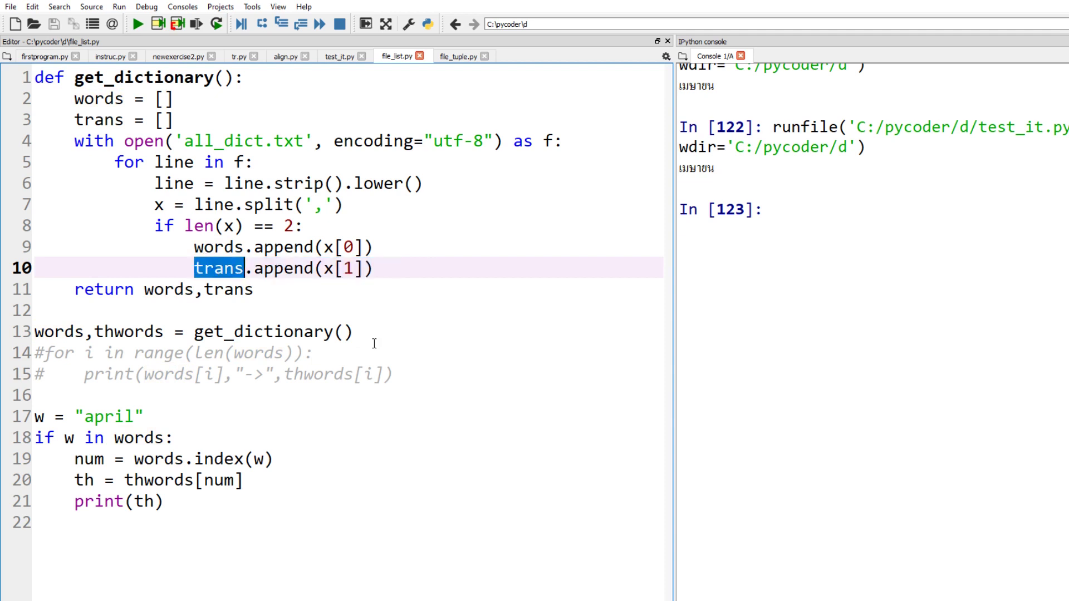
pyautogui.moveTo(253, 290); pyautogui.dragTo(165, 290)
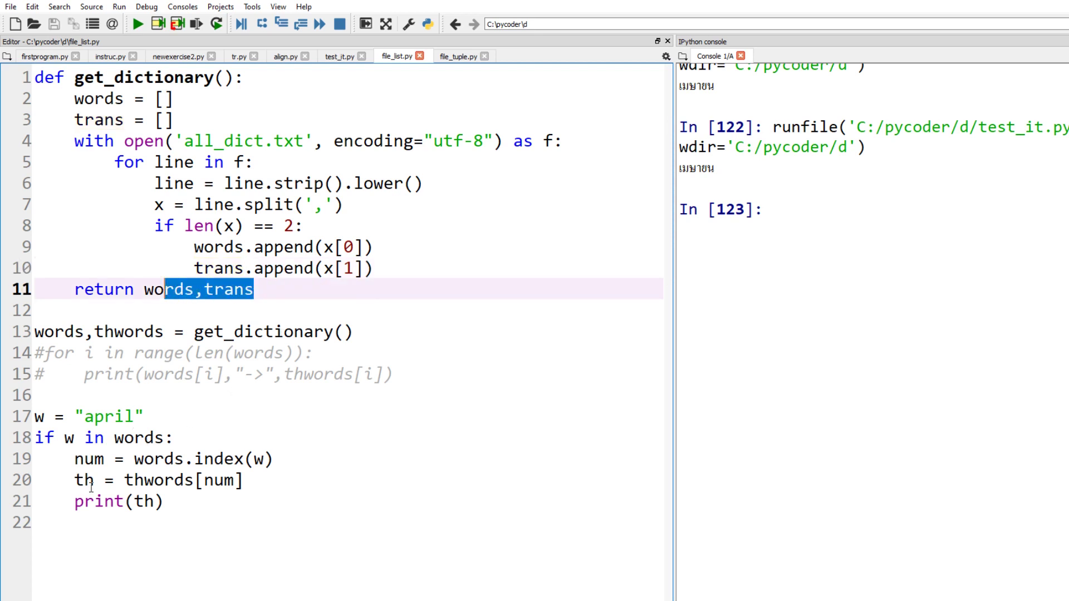
pyautogui.doubleClick(115, 417)
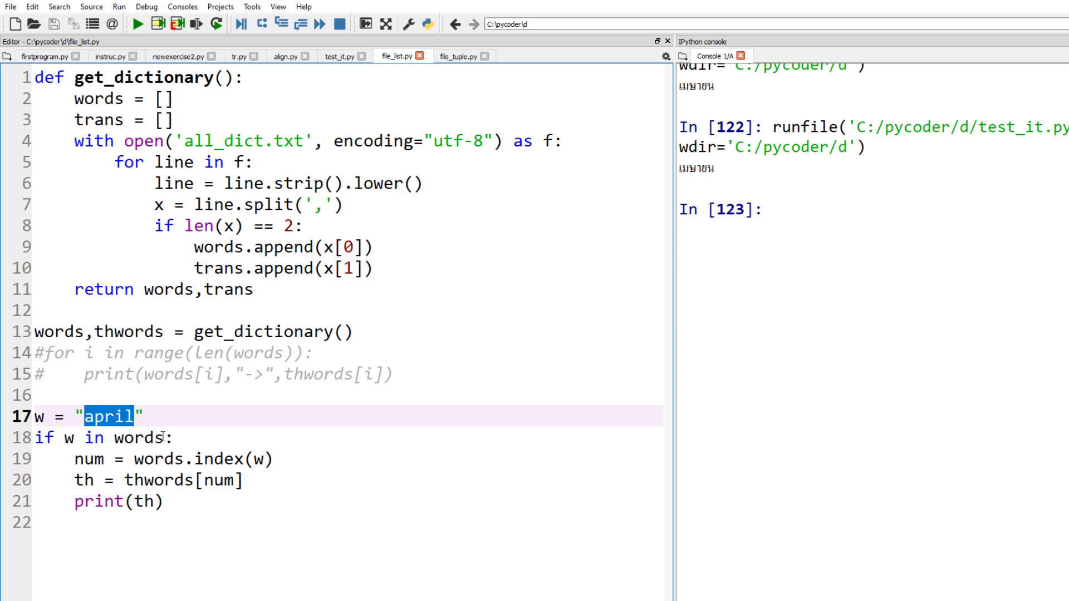
pyautogui.moveTo(274, 460); pyautogui.dragTo(40, 460)
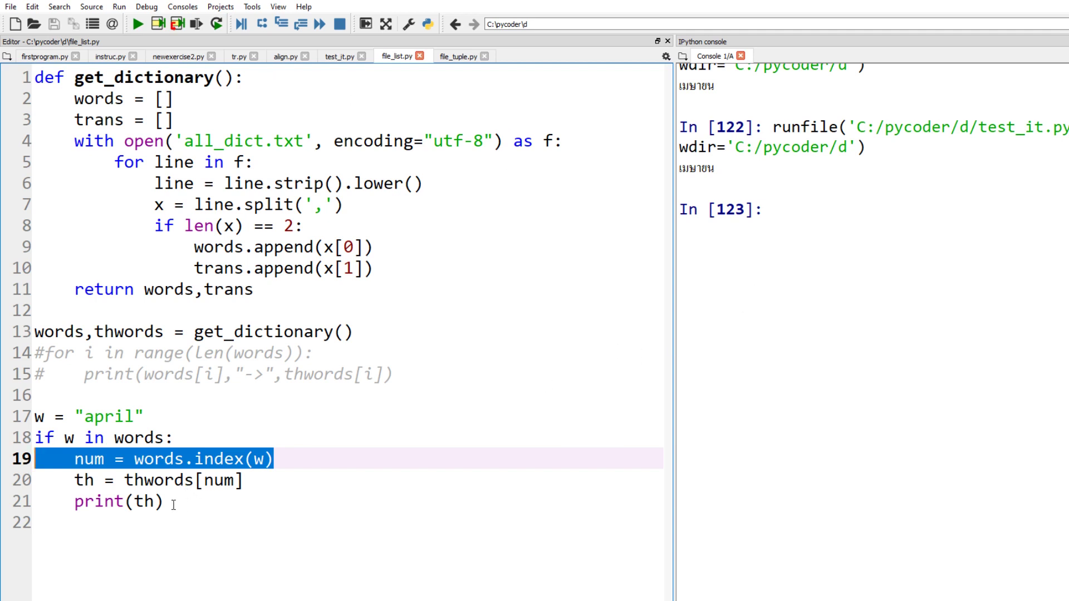
pyautogui.click(138, 25)
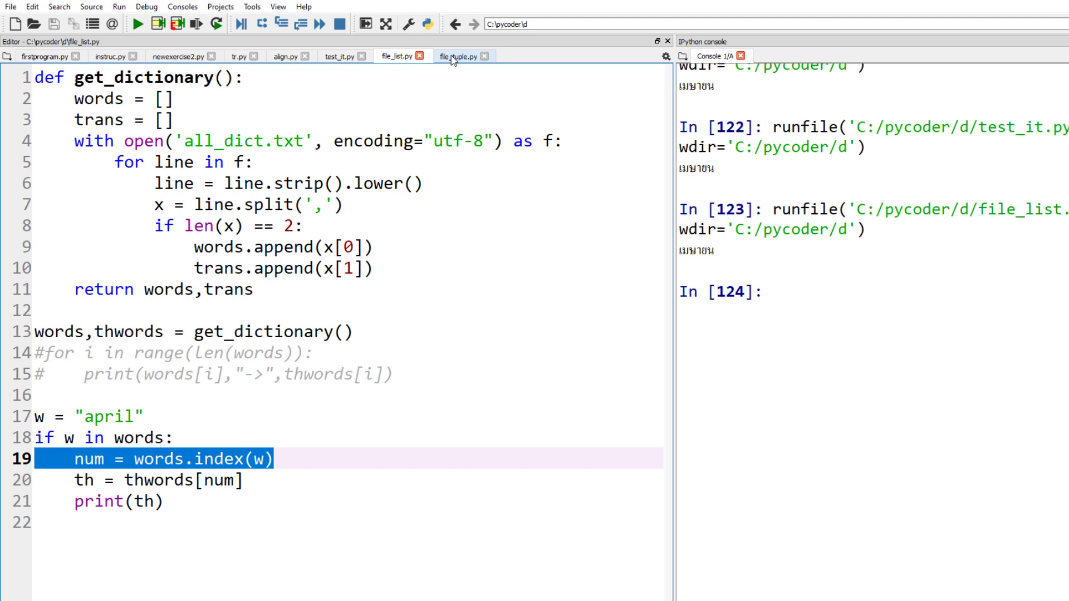
pyautogui.click(452, 58)
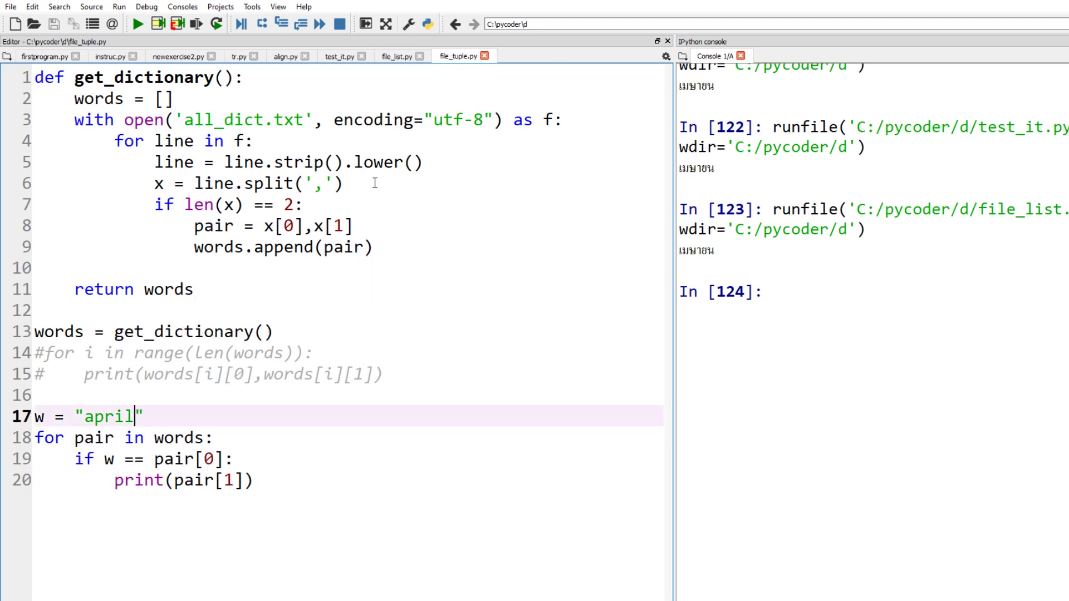
pyautogui.moveTo(375, 183); pyautogui.dragTo(46, 119)
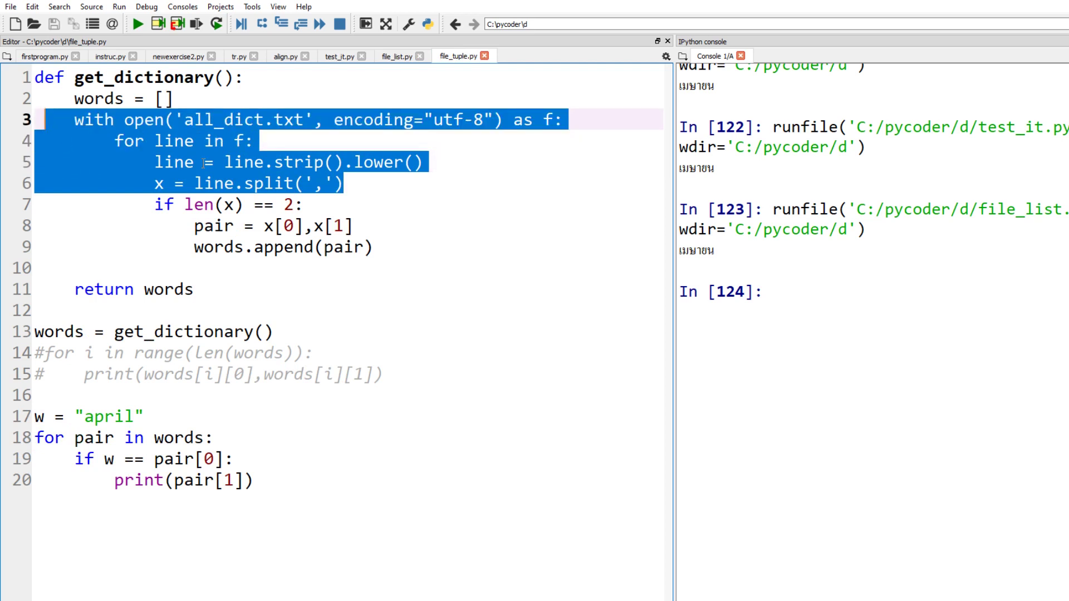
pyautogui.moveTo(305, 204); pyautogui.dragTo(36, 204)
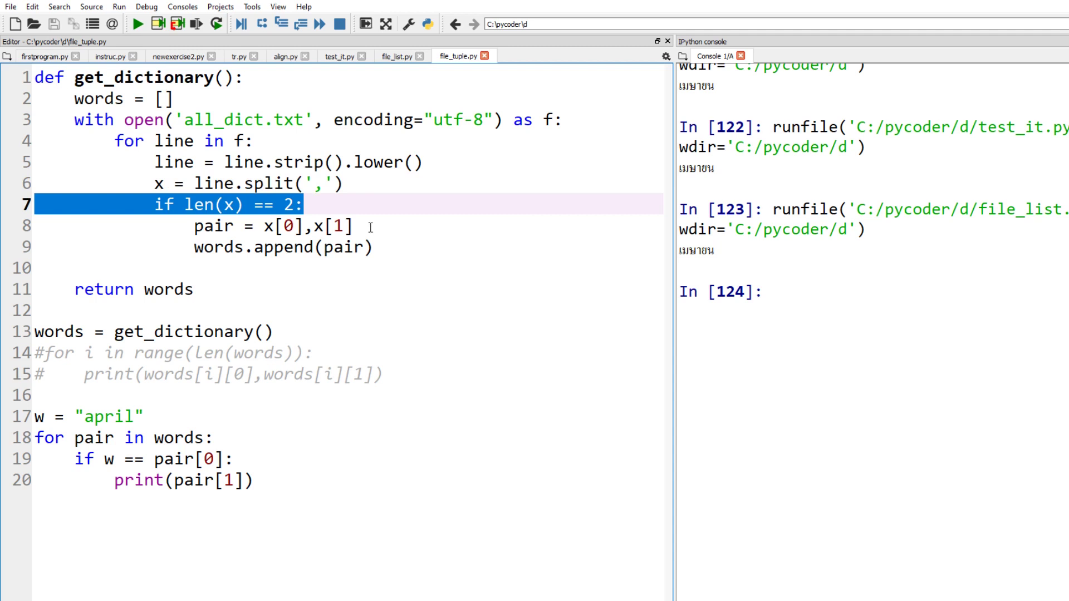
pyautogui.click(370, 228)
pyautogui.moveTo(370, 227); pyautogui.dragTo(265, 227)
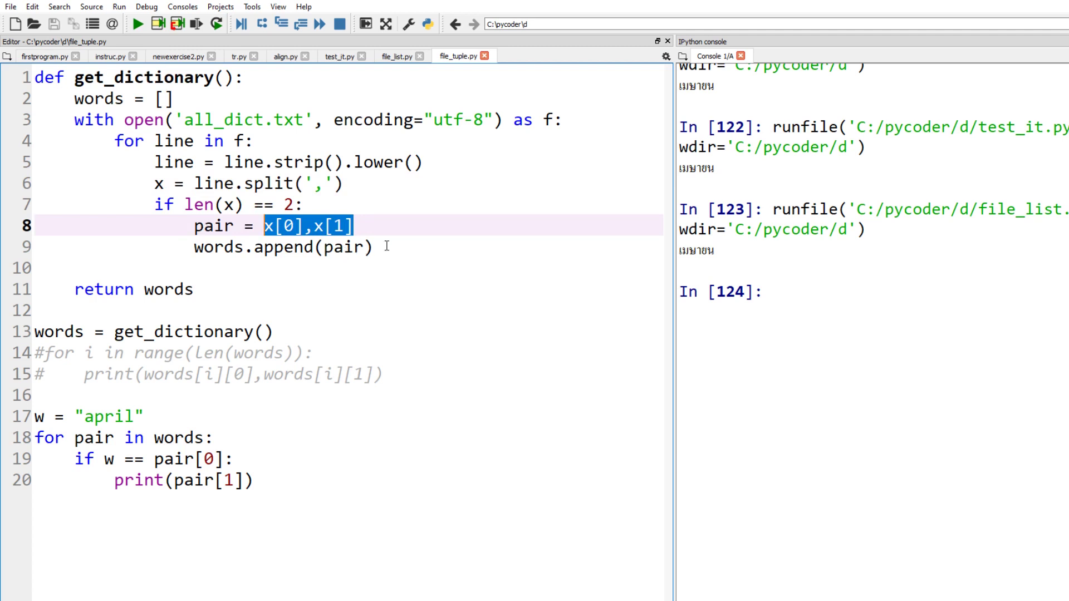
pyautogui.moveTo(374, 247); pyautogui.dragTo(195, 248)
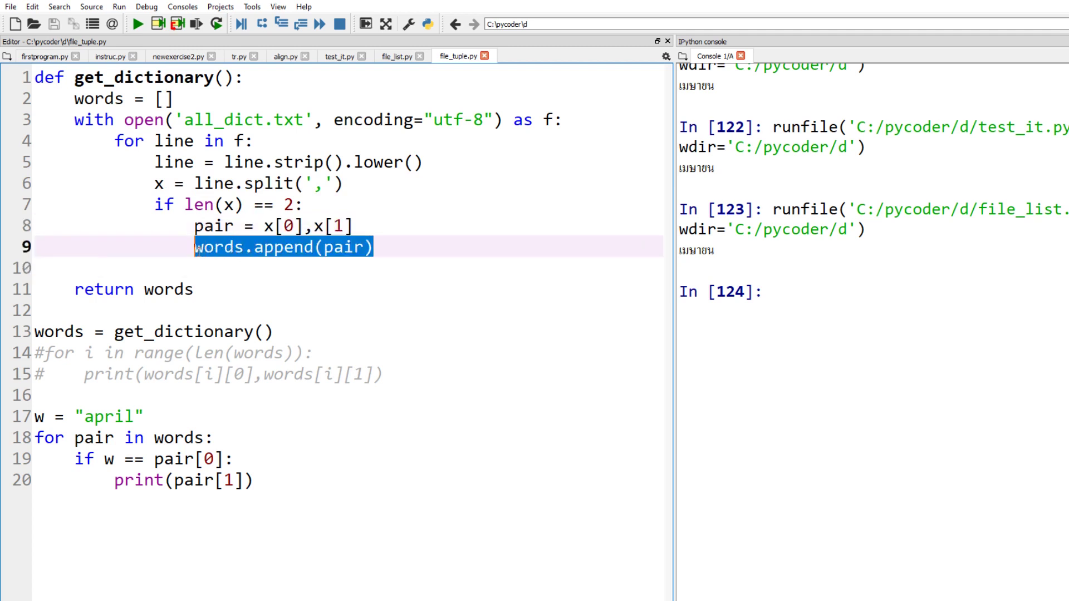
pyautogui.click(199, 279)
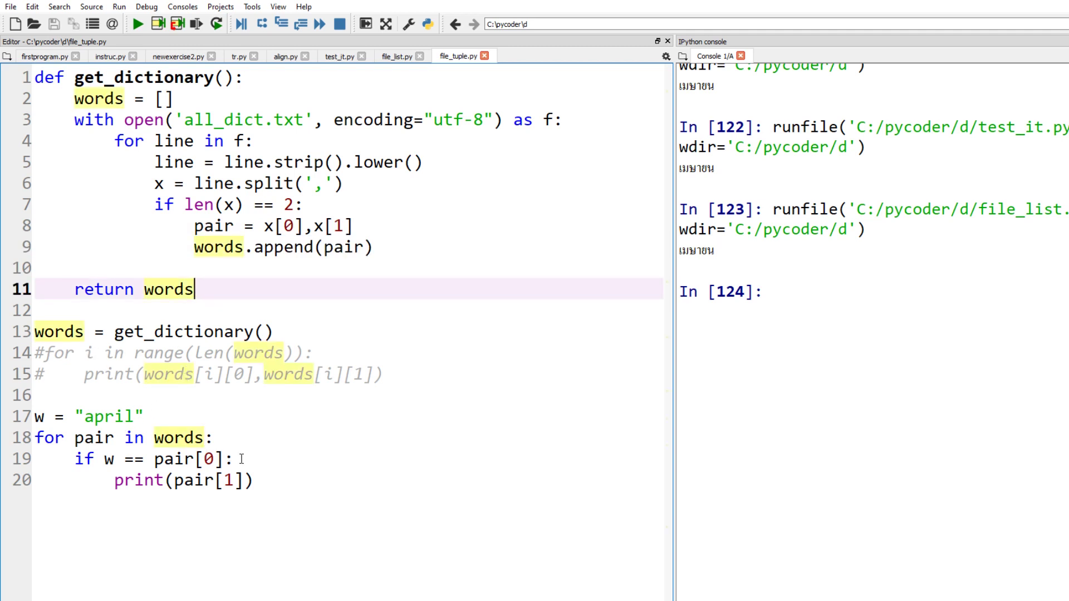
pyautogui.moveTo(247, 458); pyautogui.dragTo(35, 438)
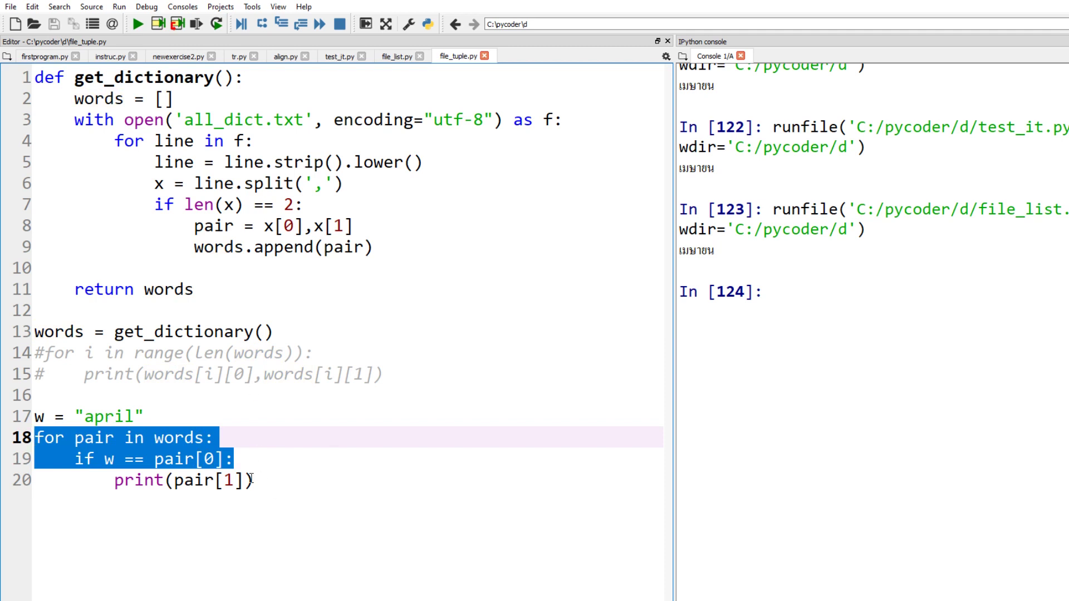
pyautogui.press('Up')
pyautogui.press('Up')
pyautogui.press('Up')
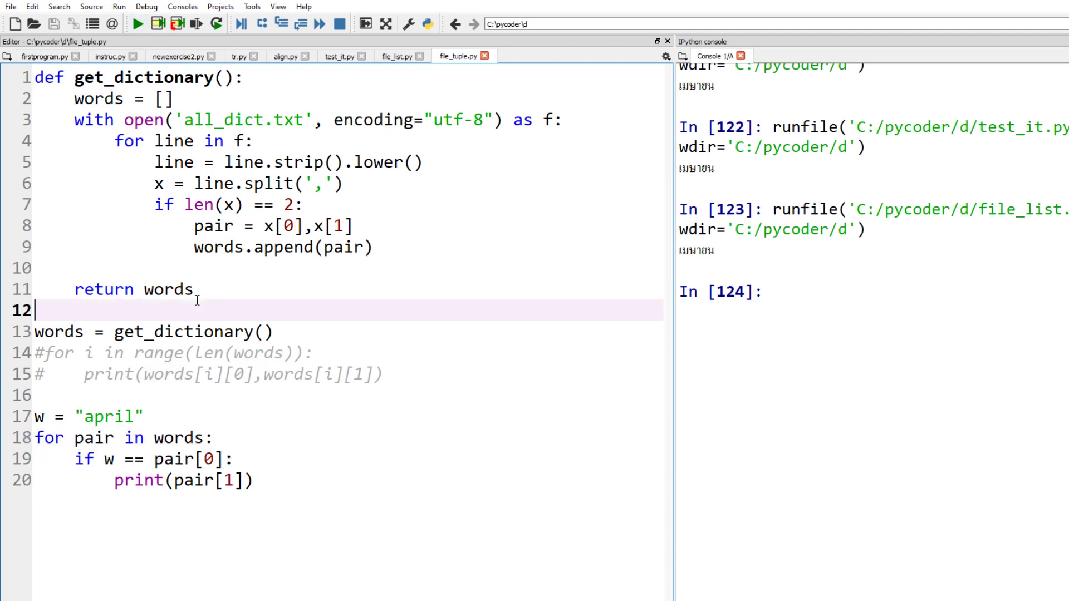
# Step: Run file_tuple.py and highlight the four เมษายน translations printed for 'april'
pyautogui.click(138, 26)
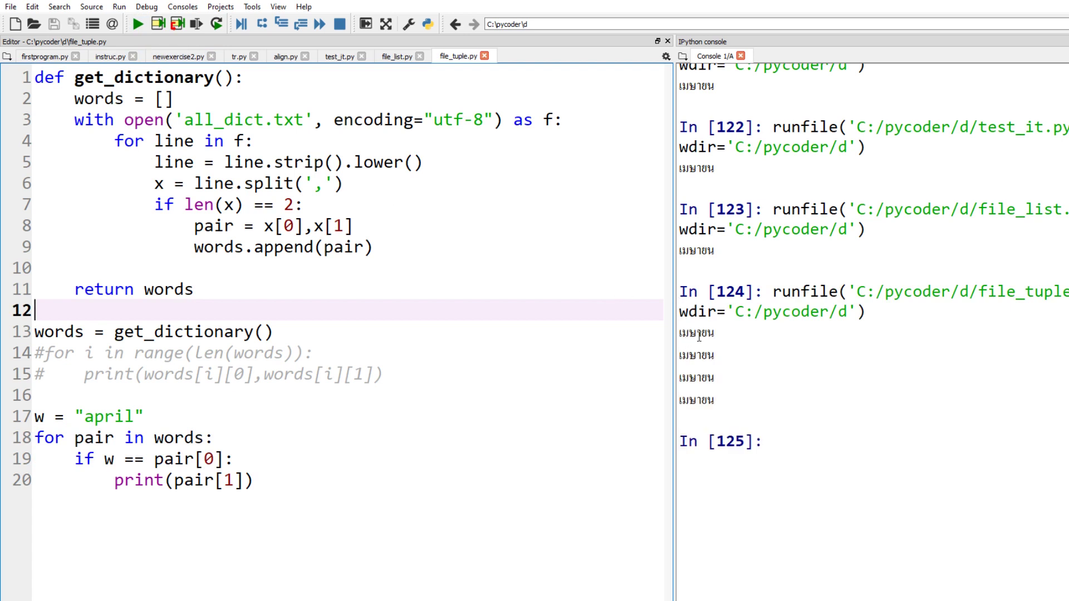
pyautogui.moveTo(716, 337); pyautogui.dragTo(676, 336)
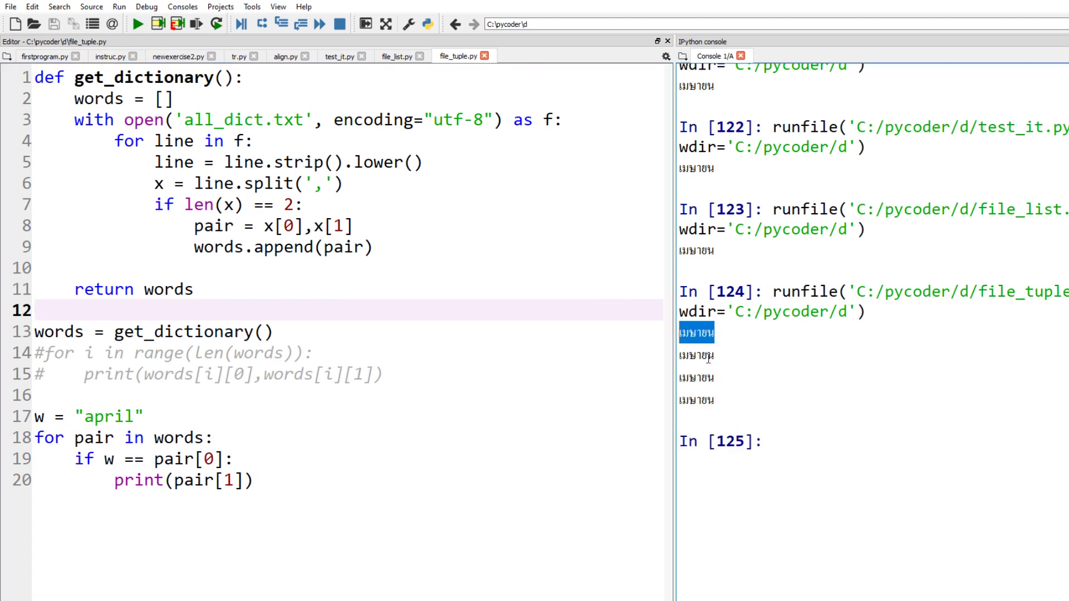
pyautogui.moveTo(719, 404); pyautogui.dragTo(681, 335)
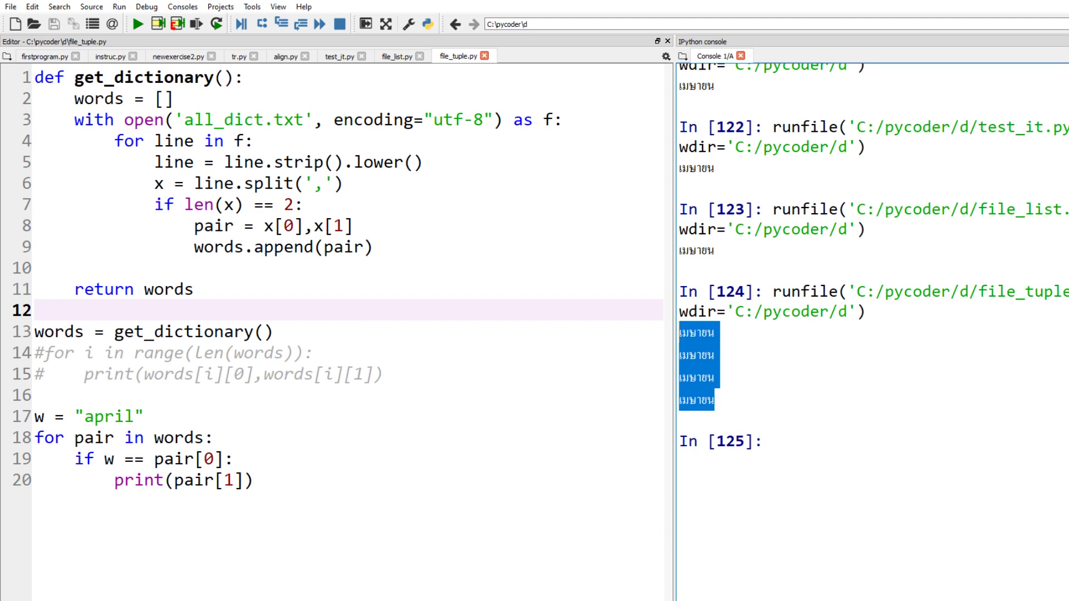
pyautogui.hotkey('ctrl', 'shift', 'e')
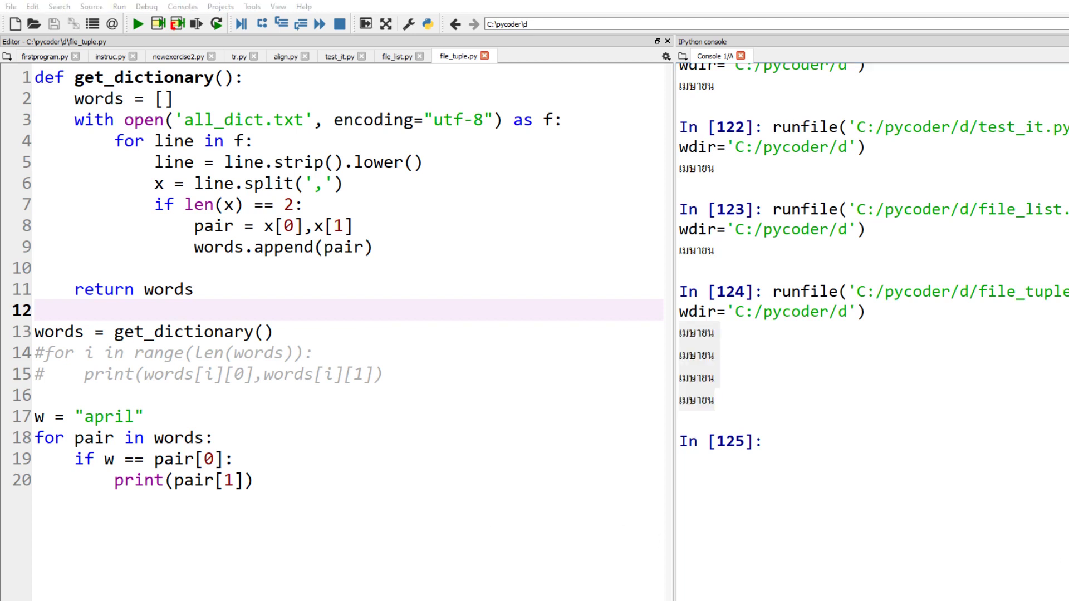
# Step: Run test_it.py for 'eat' and highlight its single printed translation กิน
pyautogui.hotkey('ctrl', 'Tab')
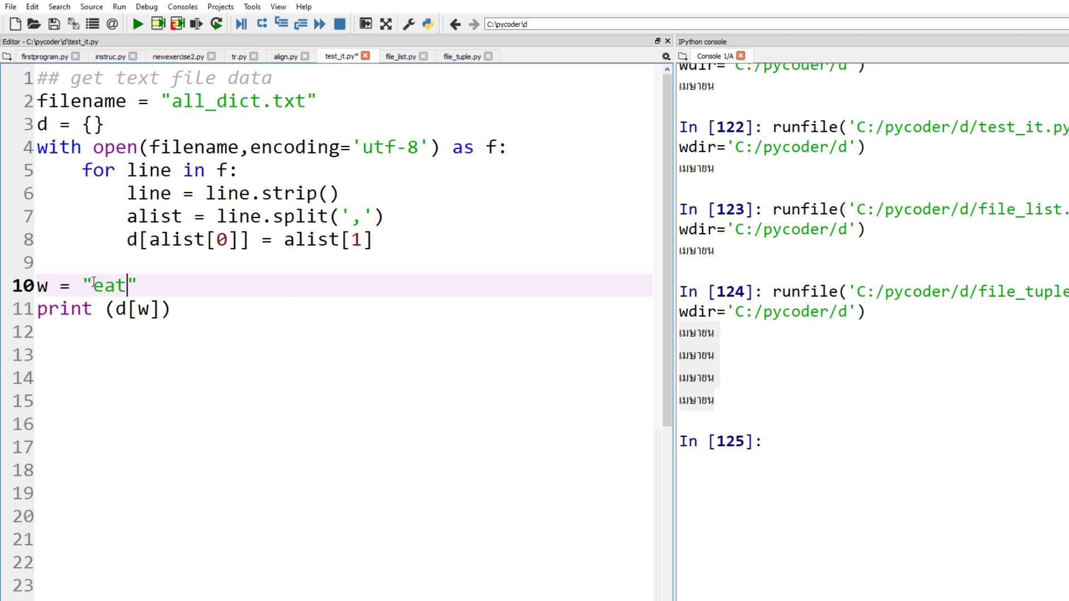
pyautogui.scroll(-2, 808, 326)
pyautogui.scroll(-2, 806, 302)
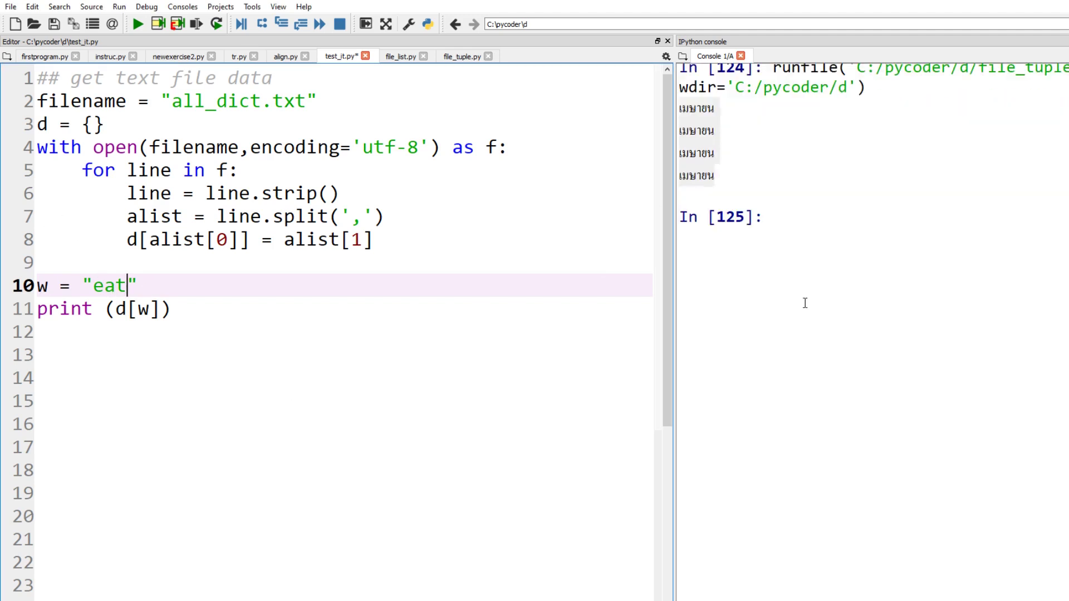
pyautogui.click(137, 24)
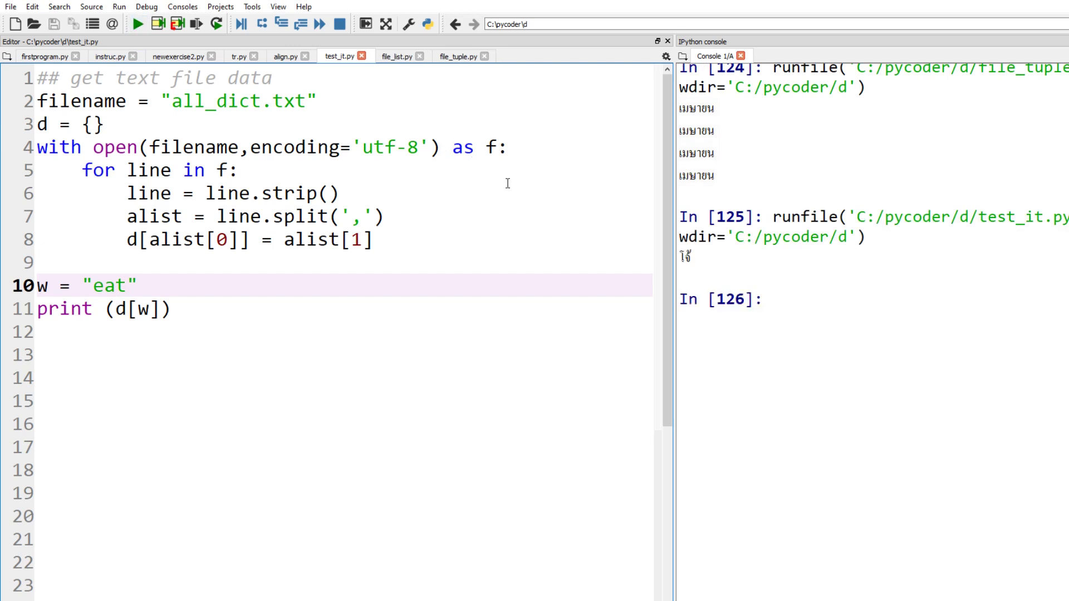
pyautogui.moveTo(695, 258); pyautogui.dragTo(678, 260)
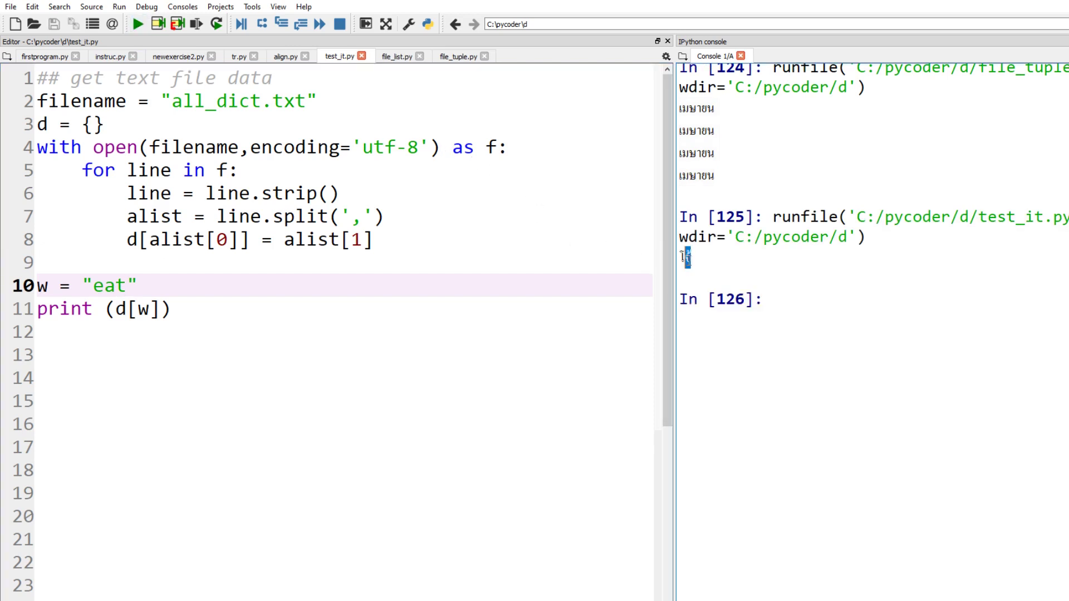
pyautogui.click(721, 359)
# Step: Change file_list.py's lookup word from 'april' to 'eat', run it, and highlight กิน
pyautogui.click(397, 55)
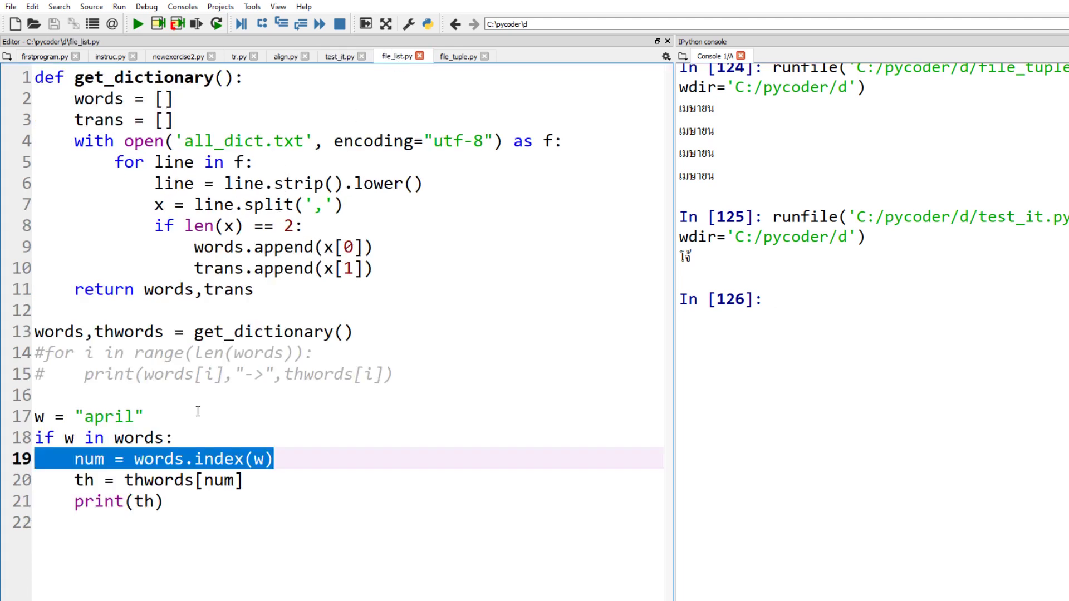
pyautogui.moveTo(134, 416); pyautogui.dragTo(85, 416)
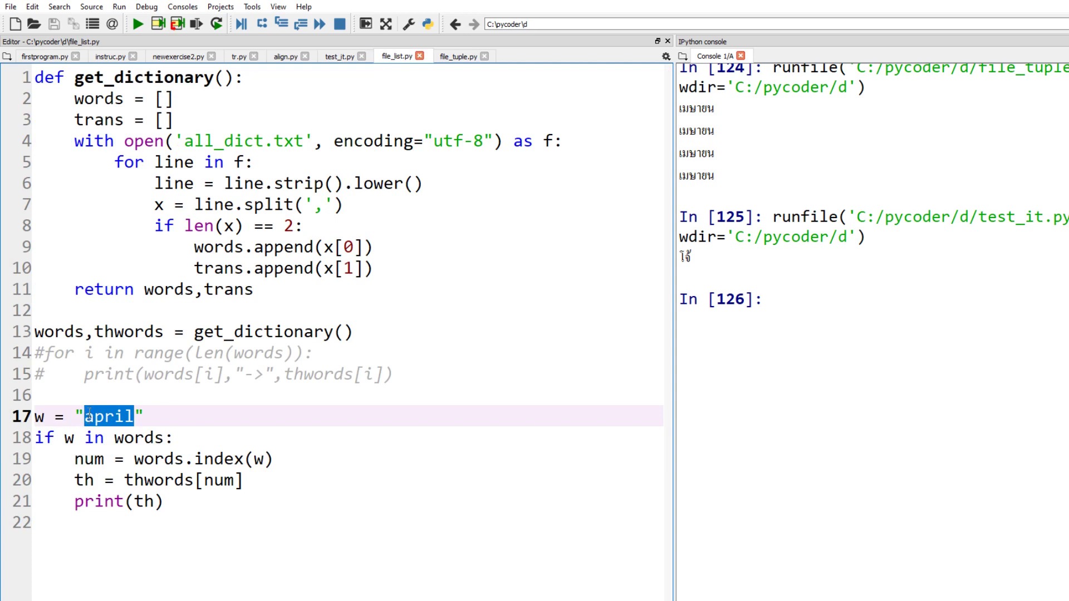
pyautogui.write('eat')
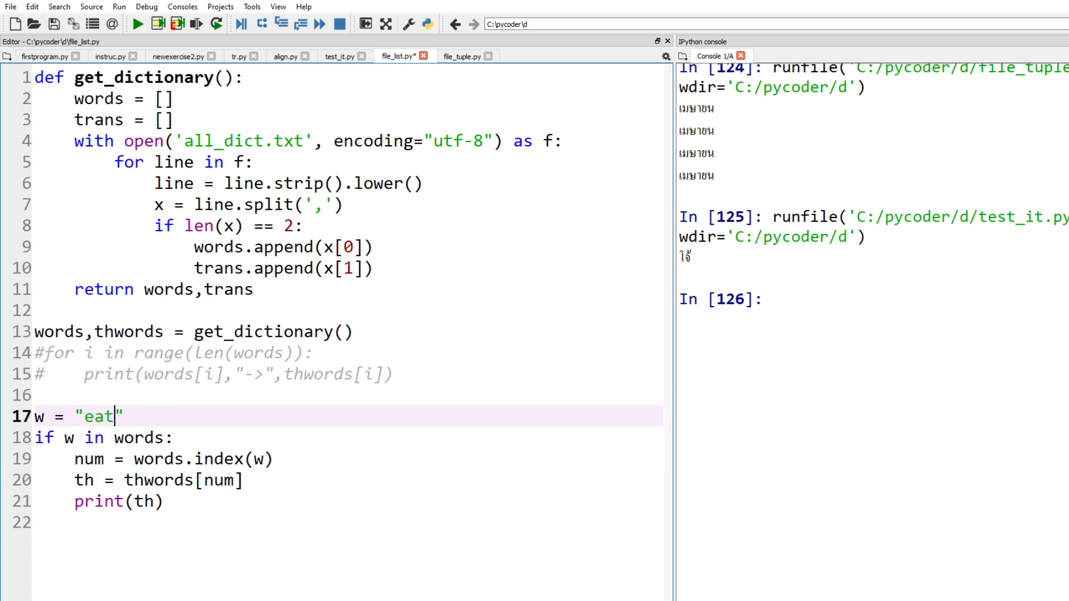
pyautogui.click(138, 23)
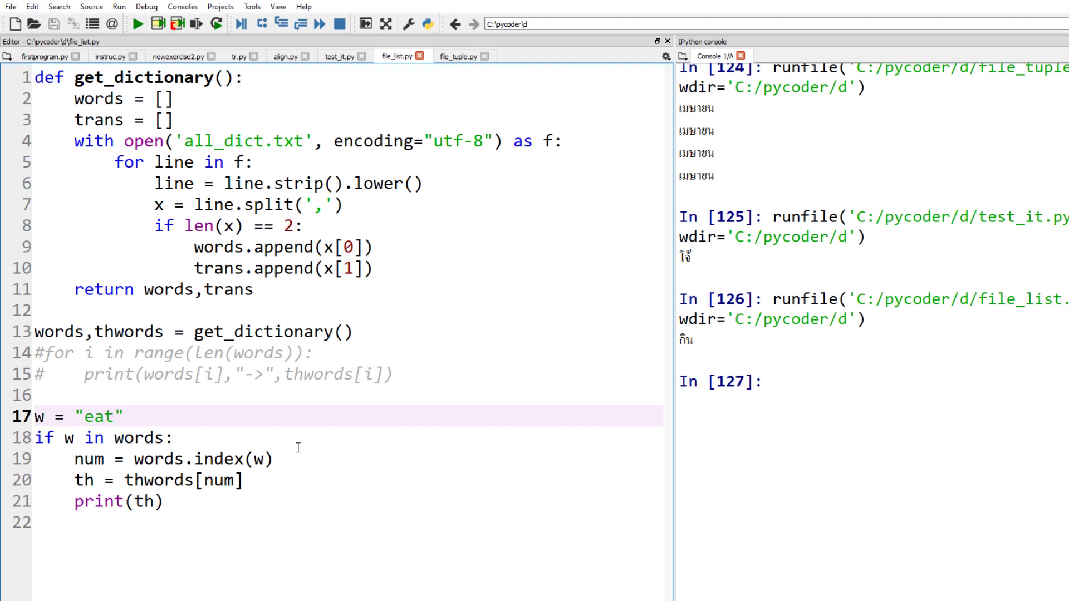
pyautogui.click(703, 341)
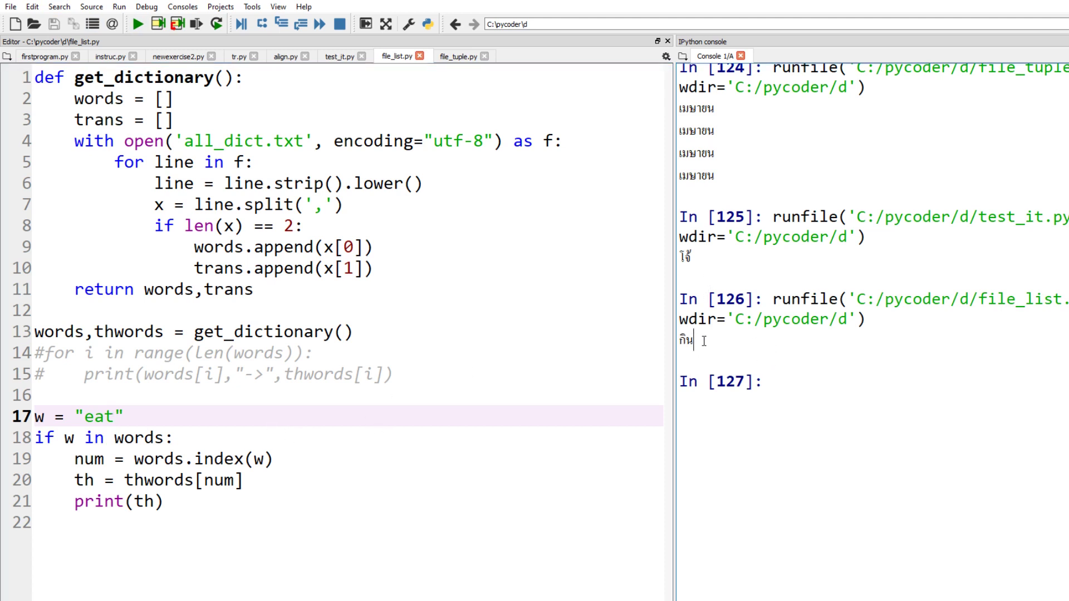
pyautogui.moveTo(704, 340); pyautogui.dragTo(679, 341)
pyautogui.click(694, 359)
# Step: Switch file_tuple.py's lookup to 'eat', run it, and highlight กิน, กิน and โอ้
pyautogui.click(458, 56)
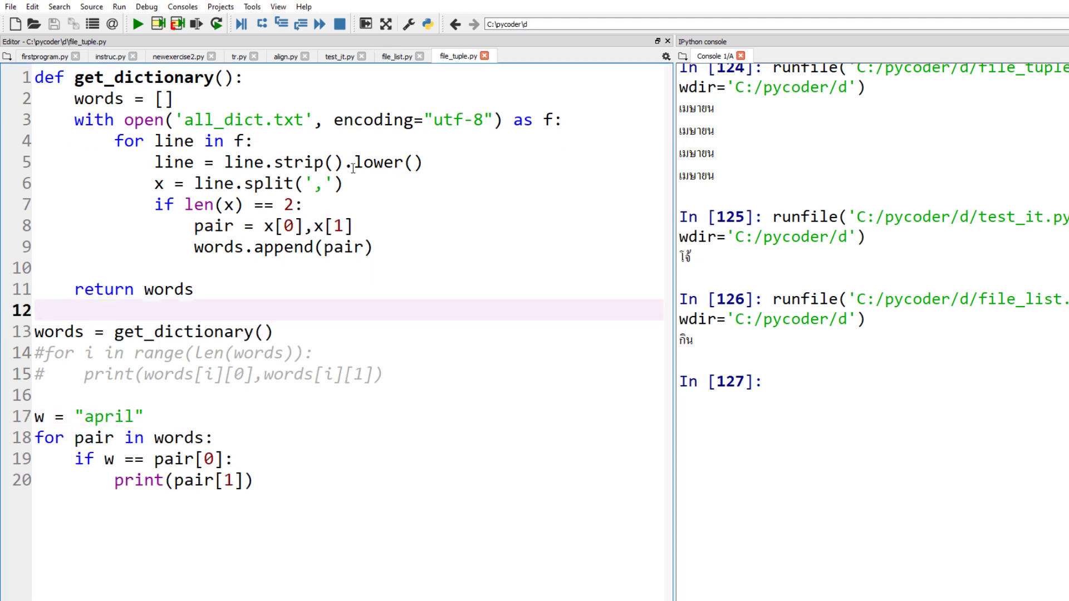
pyautogui.moveTo(133, 415); pyautogui.dragTo(86, 416)
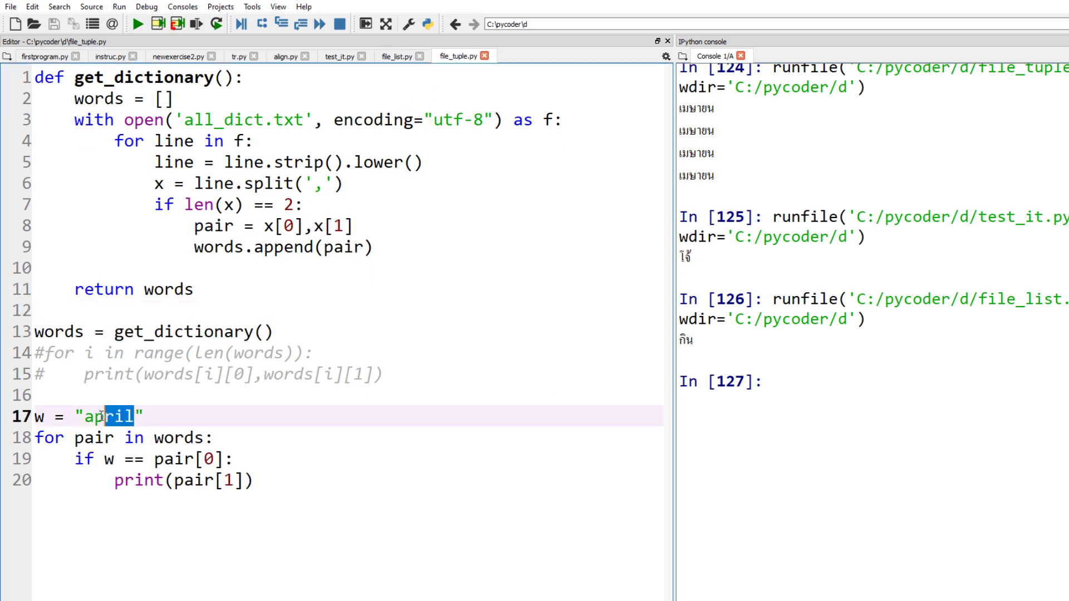
pyautogui.write('ea')
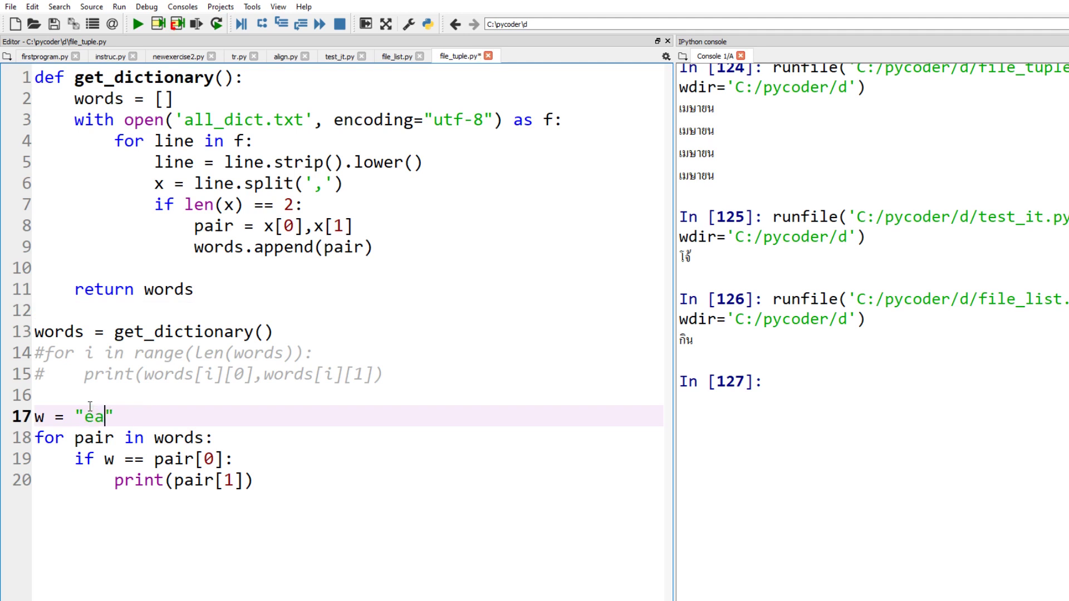
pyautogui.write('t')
pyautogui.click(138, 24)
pyautogui.scroll(-2, 713, 376)
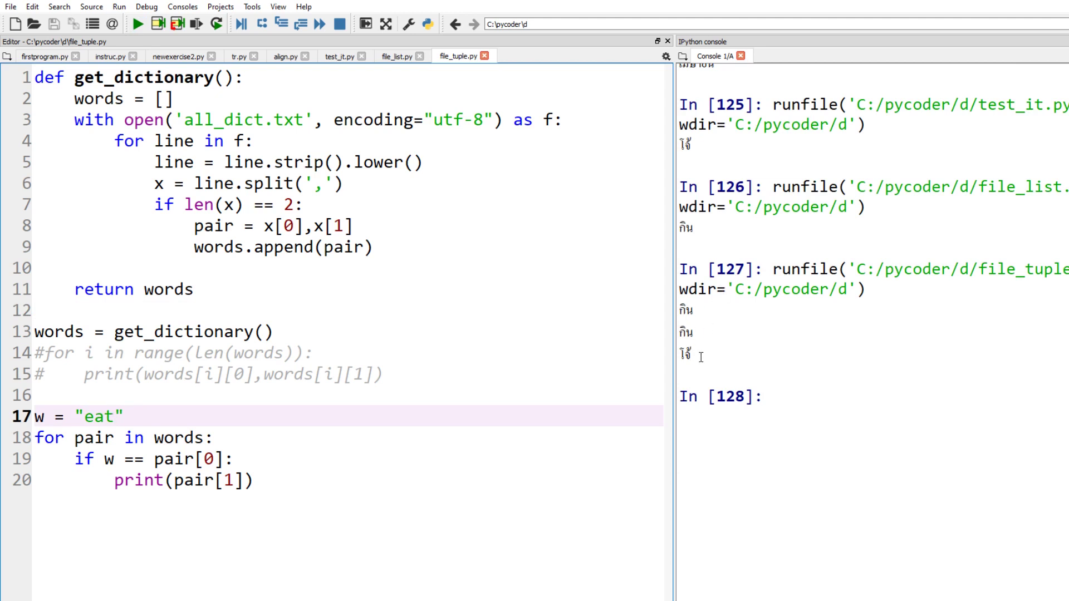
pyautogui.moveTo(694, 358); pyautogui.dragTo(678, 303)
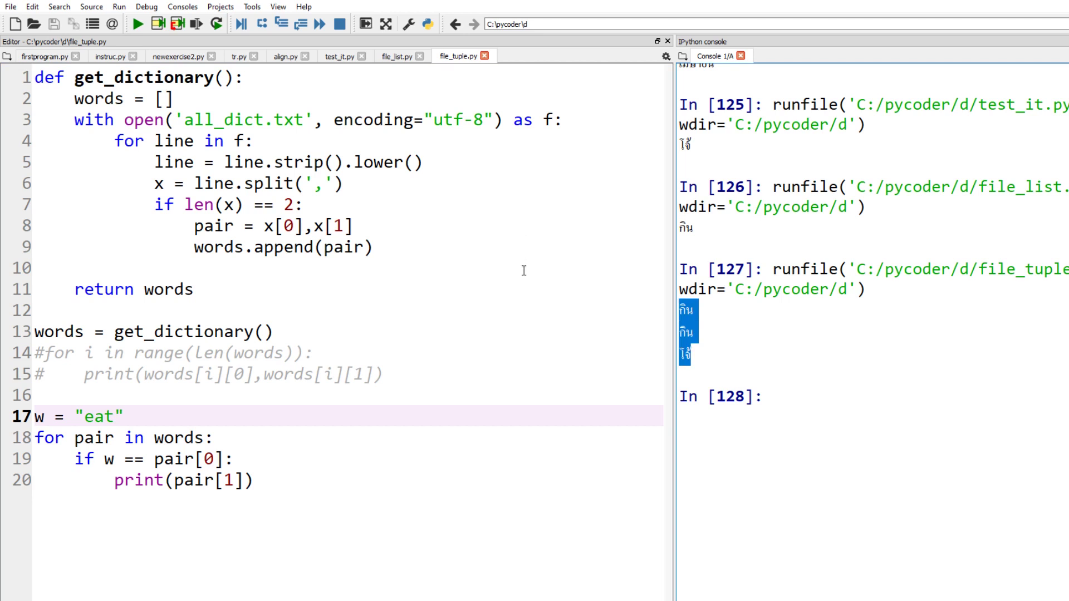
pyautogui.click(725, 354)
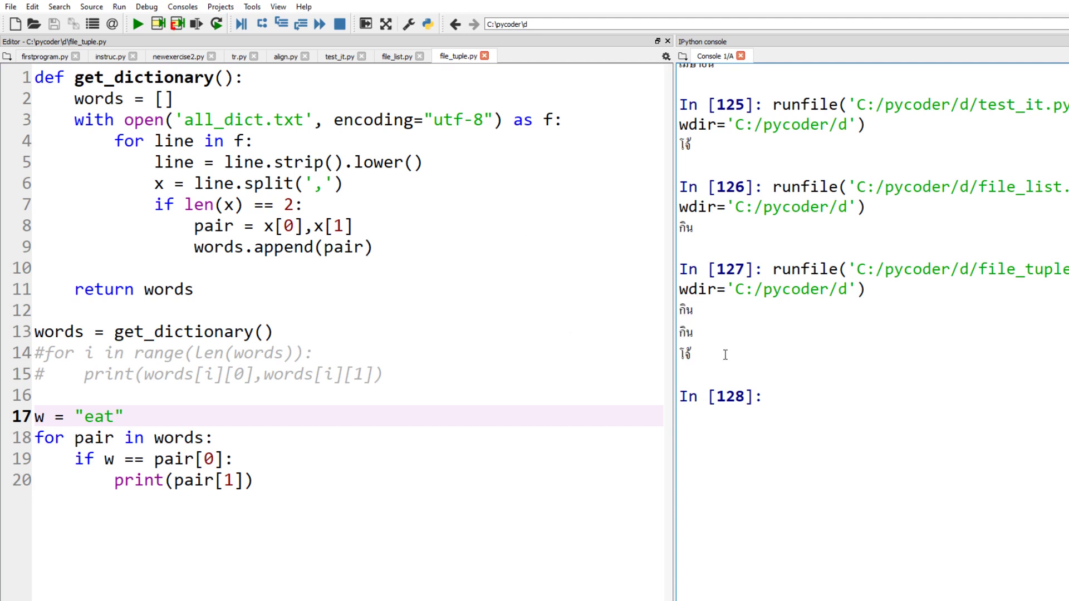